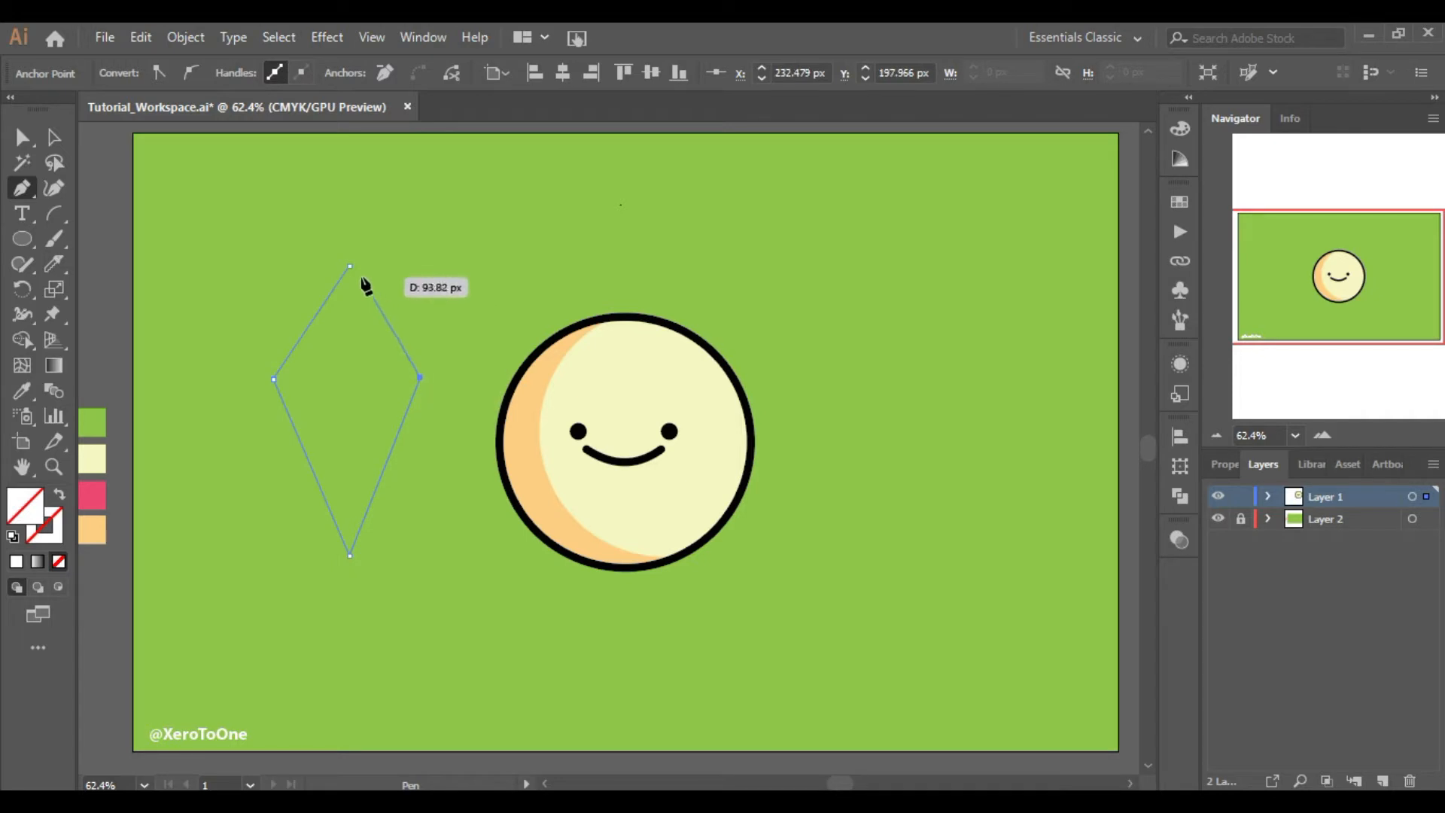
Close the diamond-shaped path and set its stroke weight to 8 pt
click(348, 265)
click(54, 136)
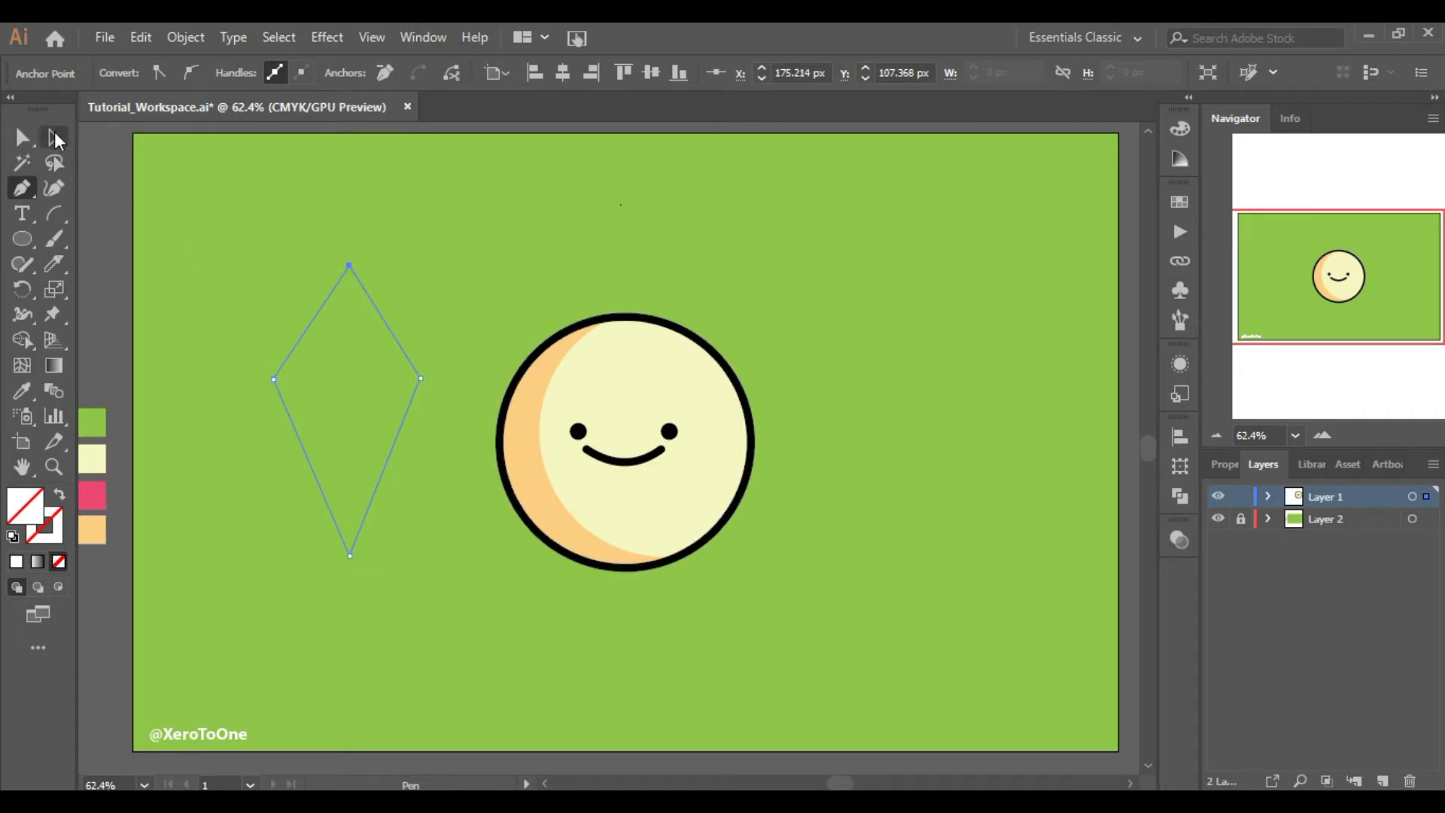
drag(259, 275, 384, 370)
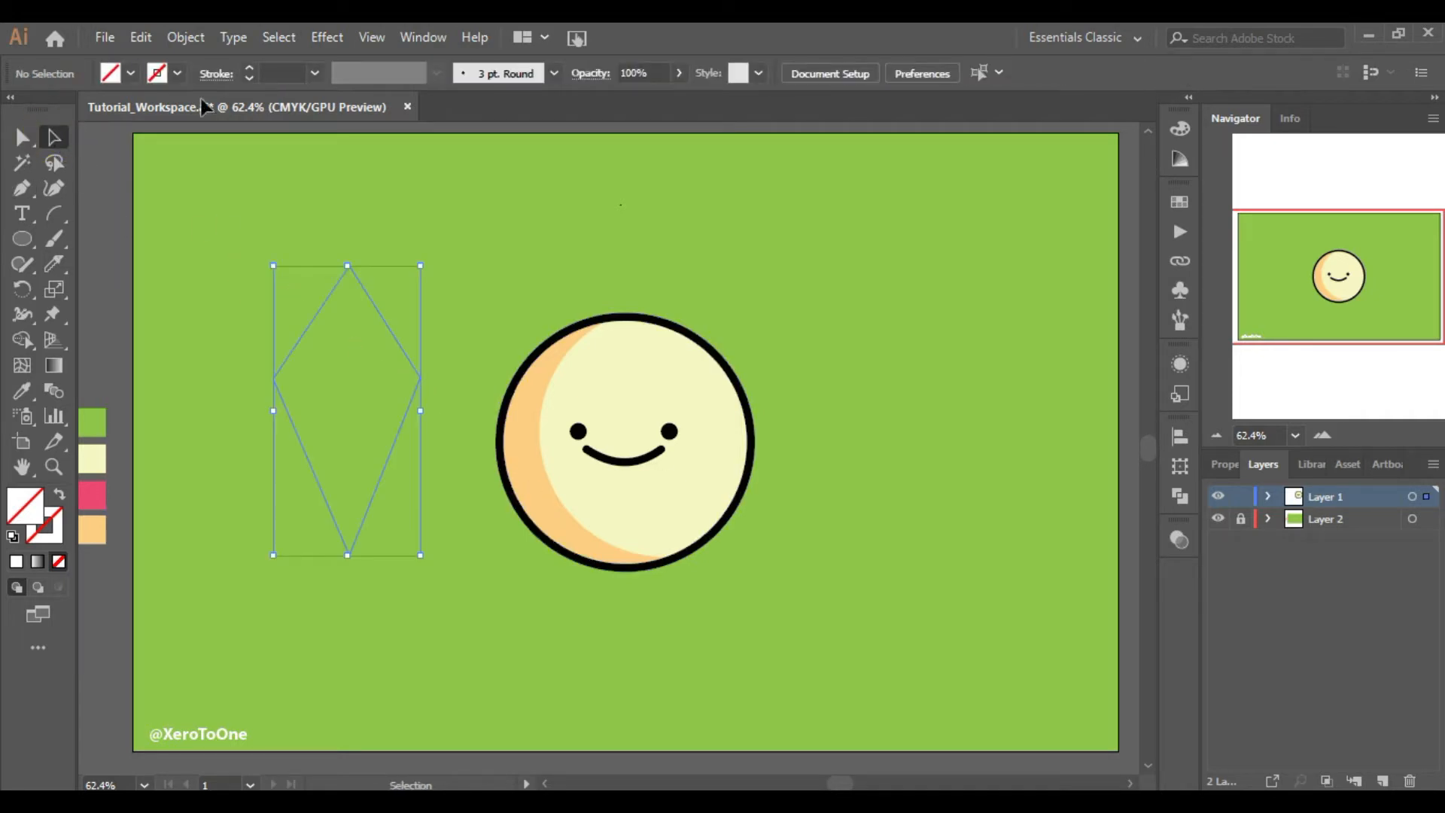
click(248, 68)
click(249, 68)
click(248, 69)
click(248, 68)
click(248, 69)
click(248, 68)
click(248, 69)
click(249, 69)
click(248, 68)
click(465, 320)
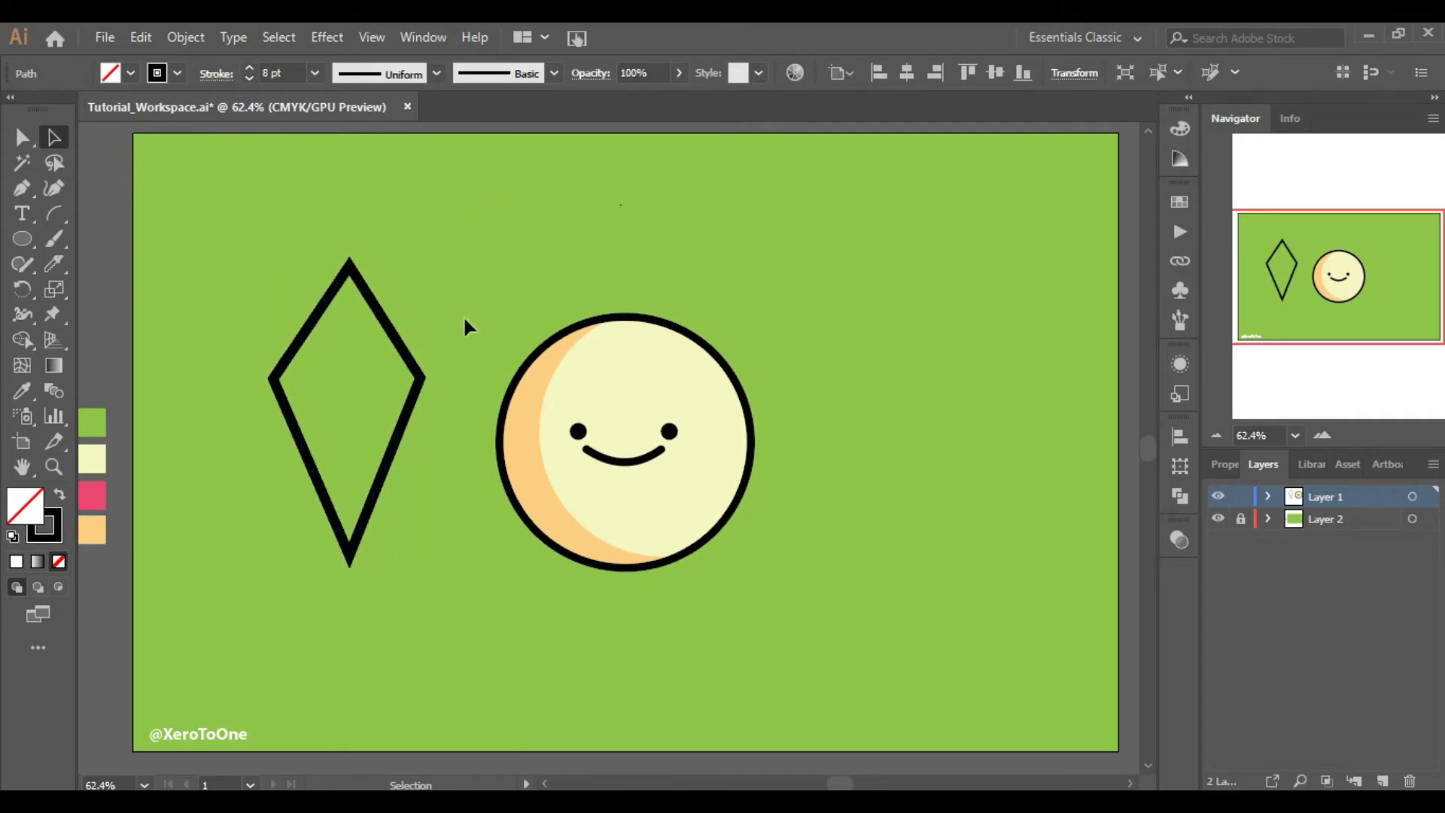
Reduce the diamond's stroke to 7 pt and round its side corners into a pointed leaf shape
click(393, 324)
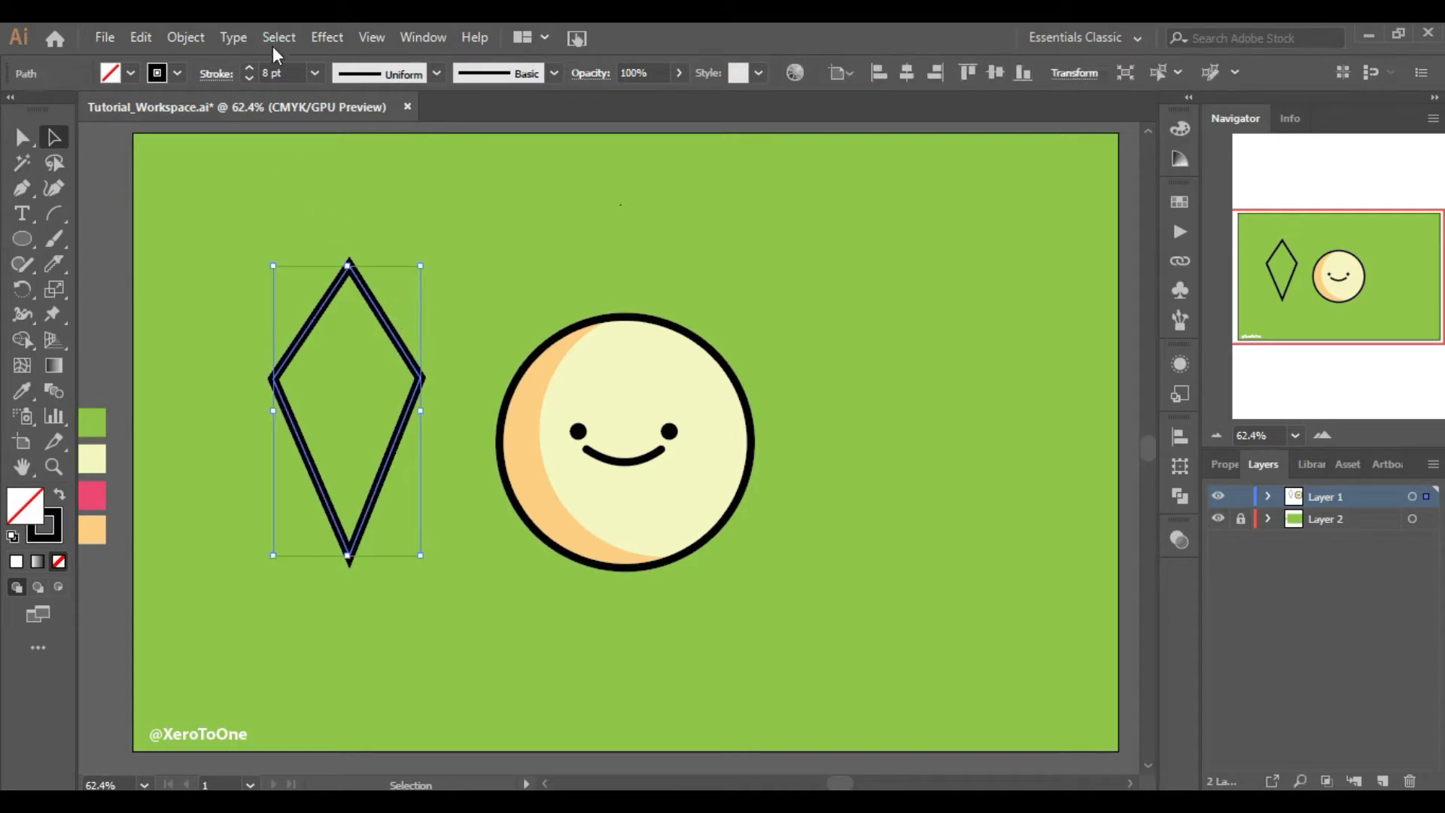
click(251, 80)
click(21, 137)
key(a)
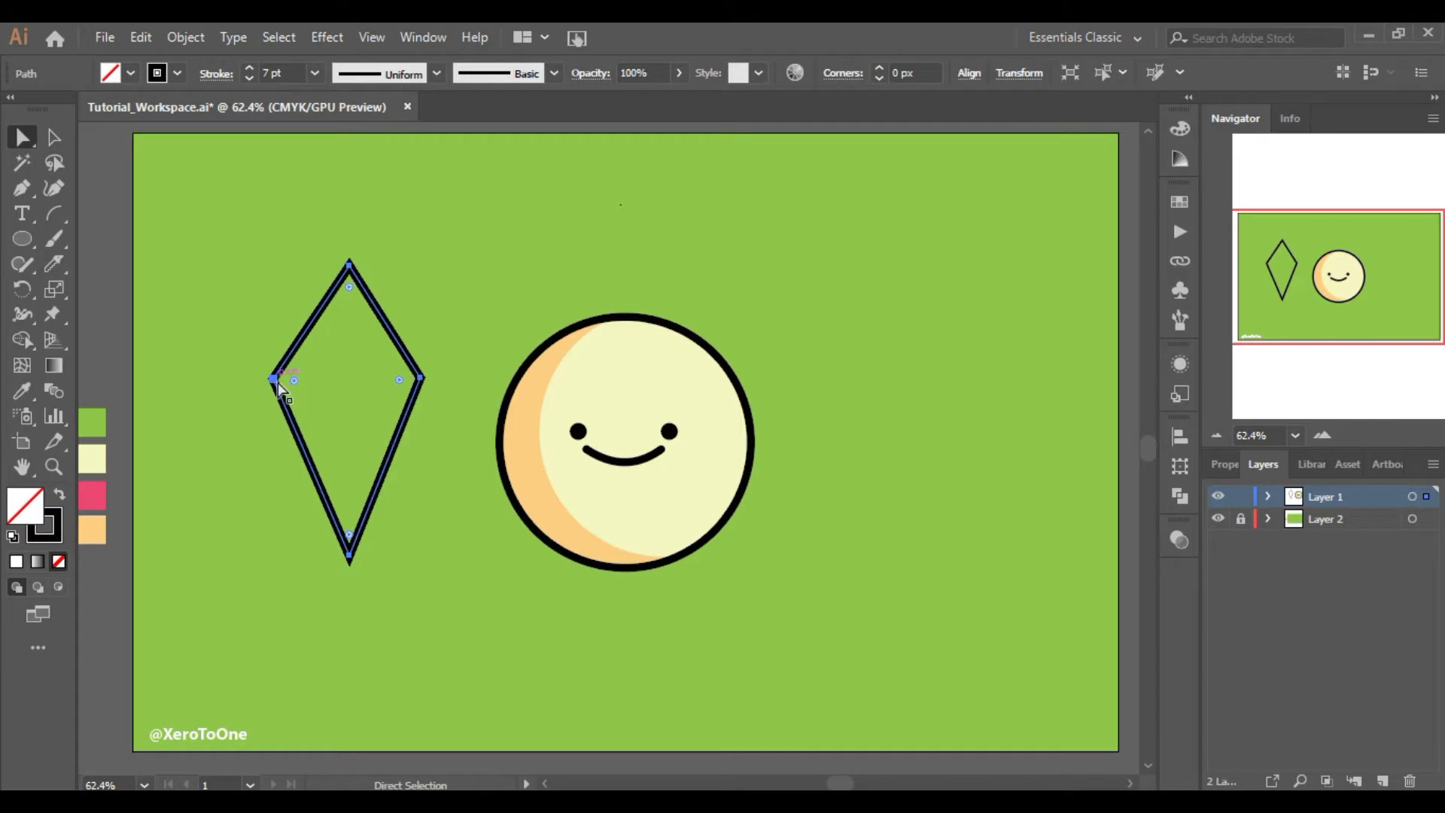
click(276, 379)
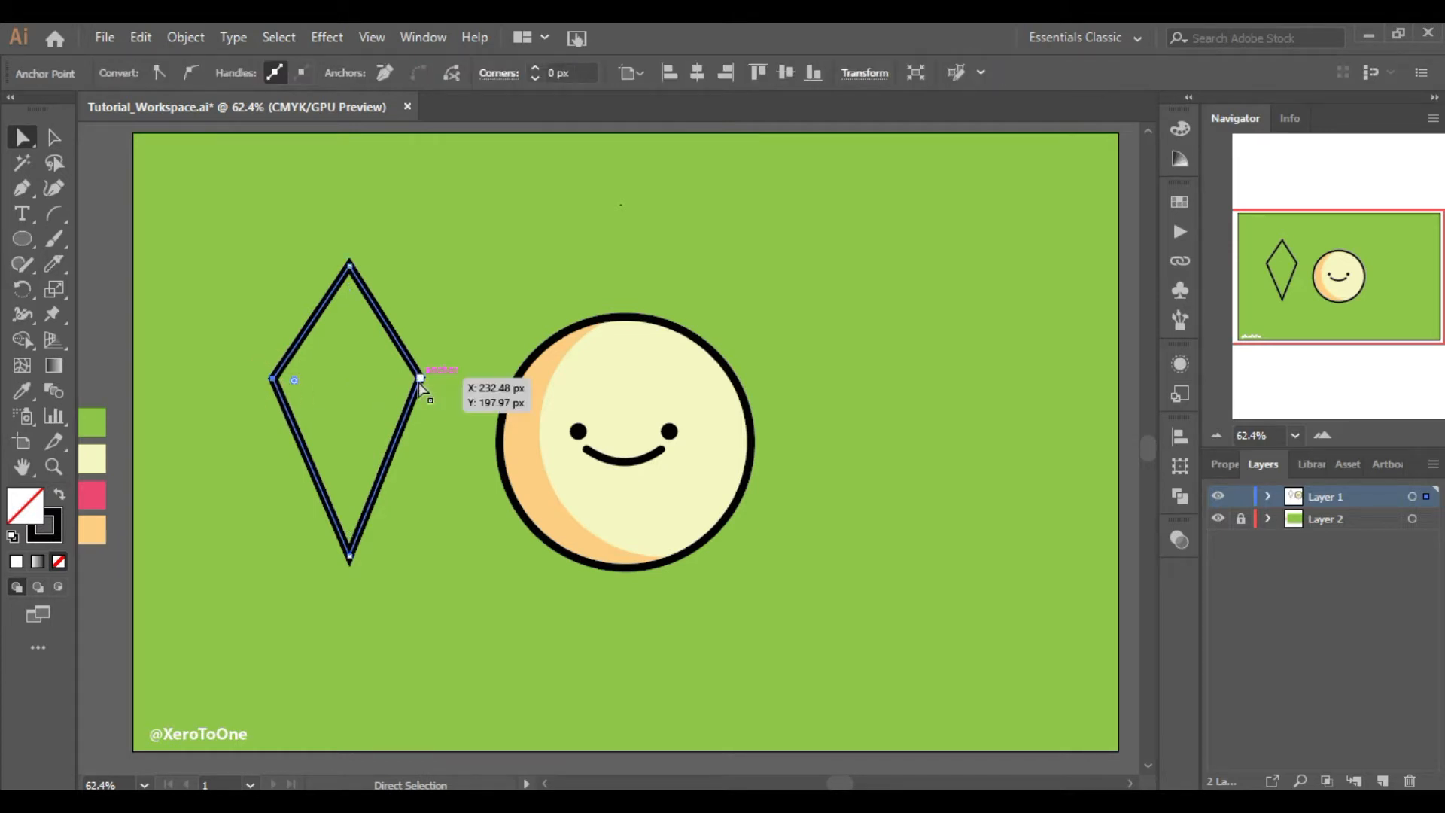
shift+click(420, 379)
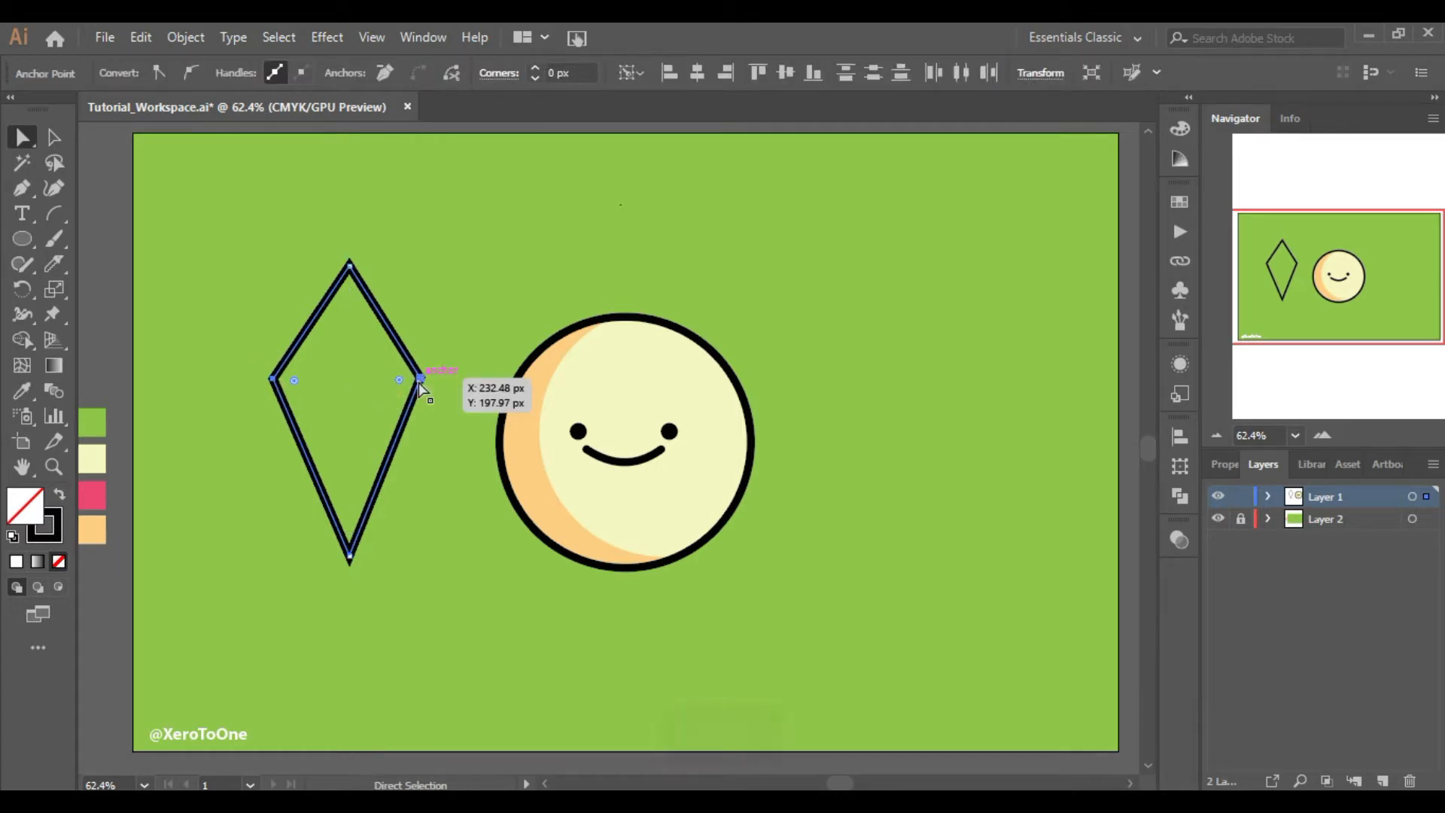
drag(406, 388, 199, 393)
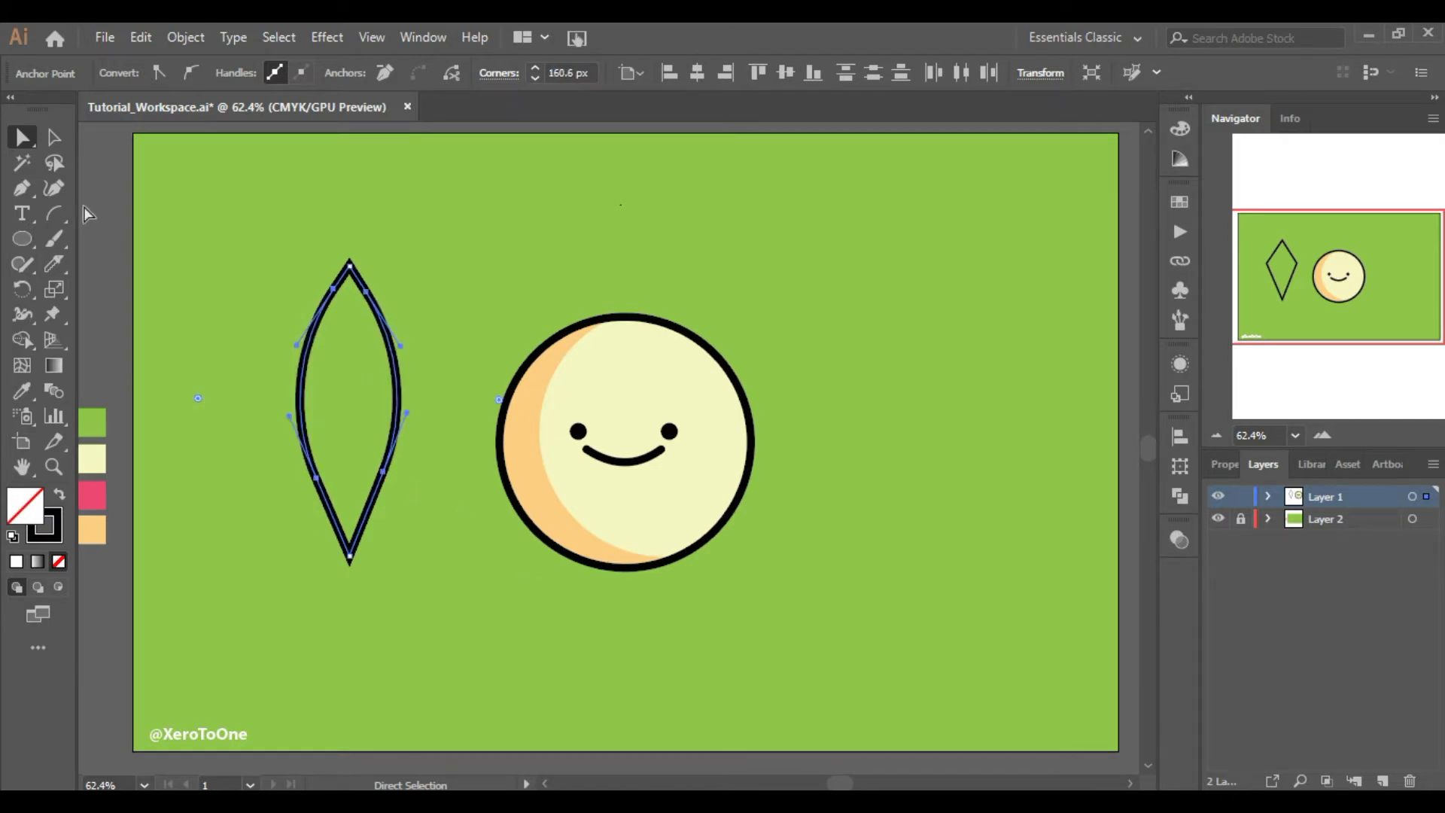
Shorten the leaf shape by moving its top point down, then move the leaf up slightly
click(381, 381)
click(392, 368)
drag(356, 264, 361, 301)
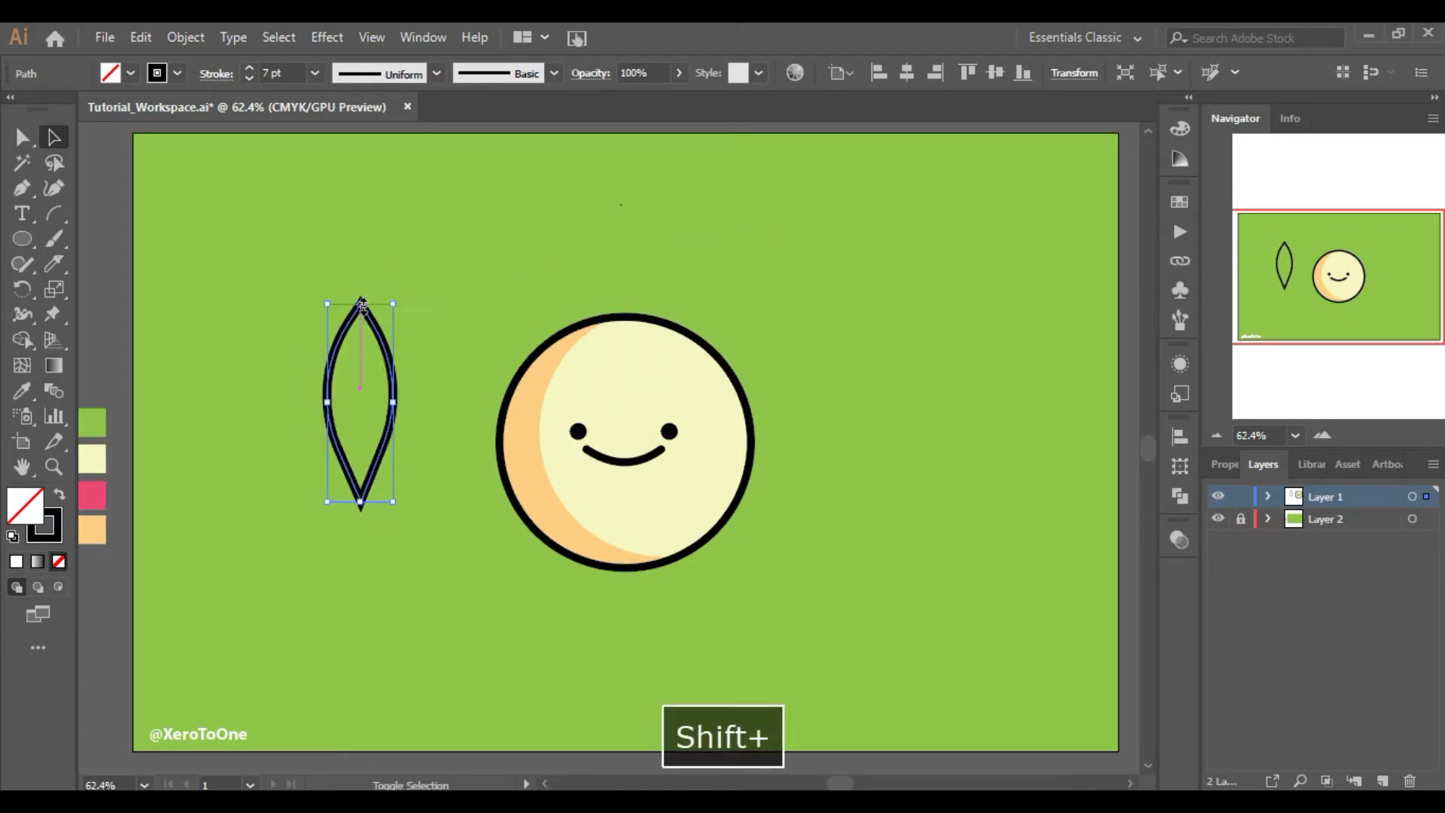
click(465, 276)
drag(393, 415, 393, 369)
click(417, 474)
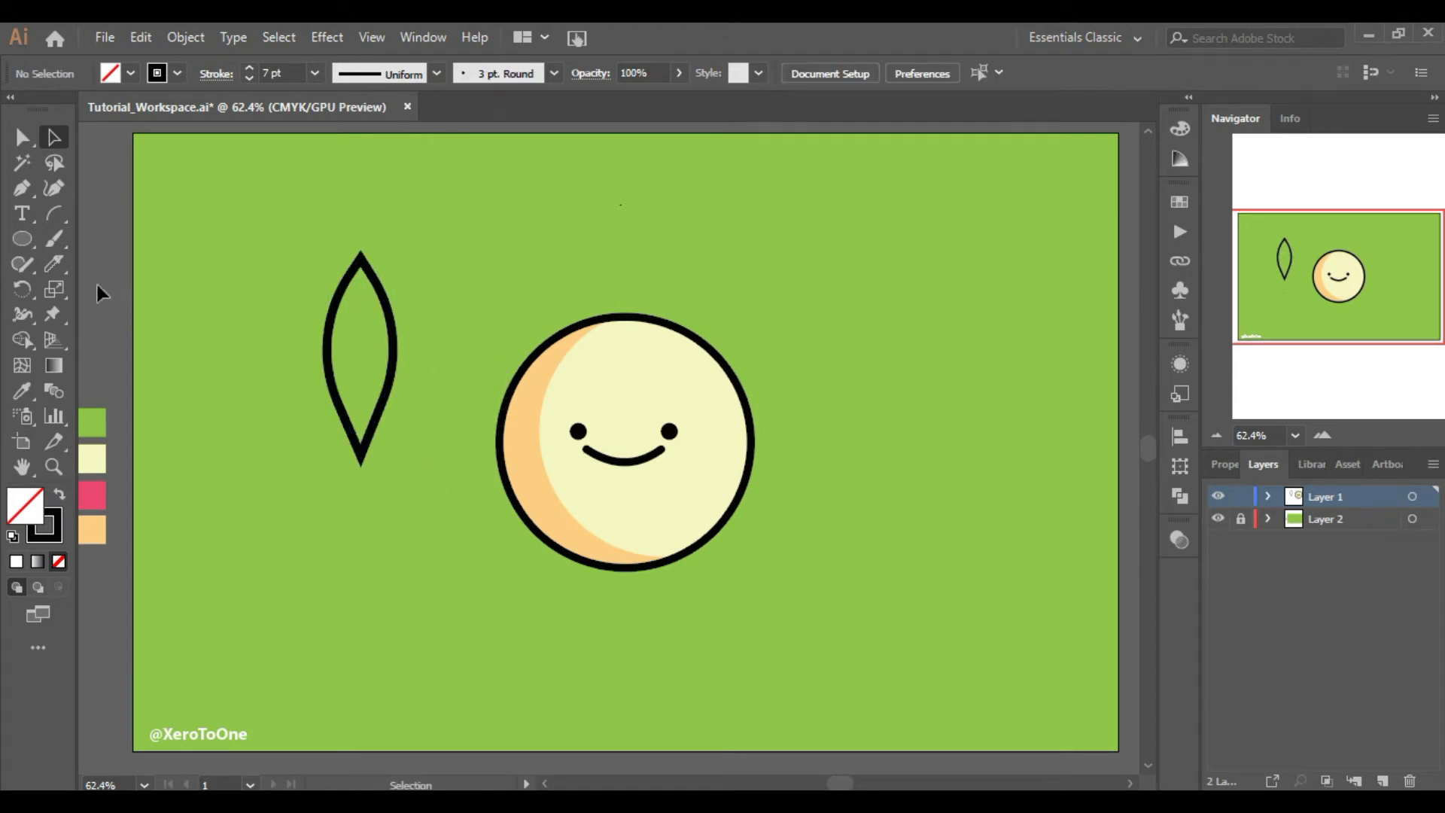
Draw a small circle at the leaf's bottom tip with the Ellipse tool
click(21, 238)
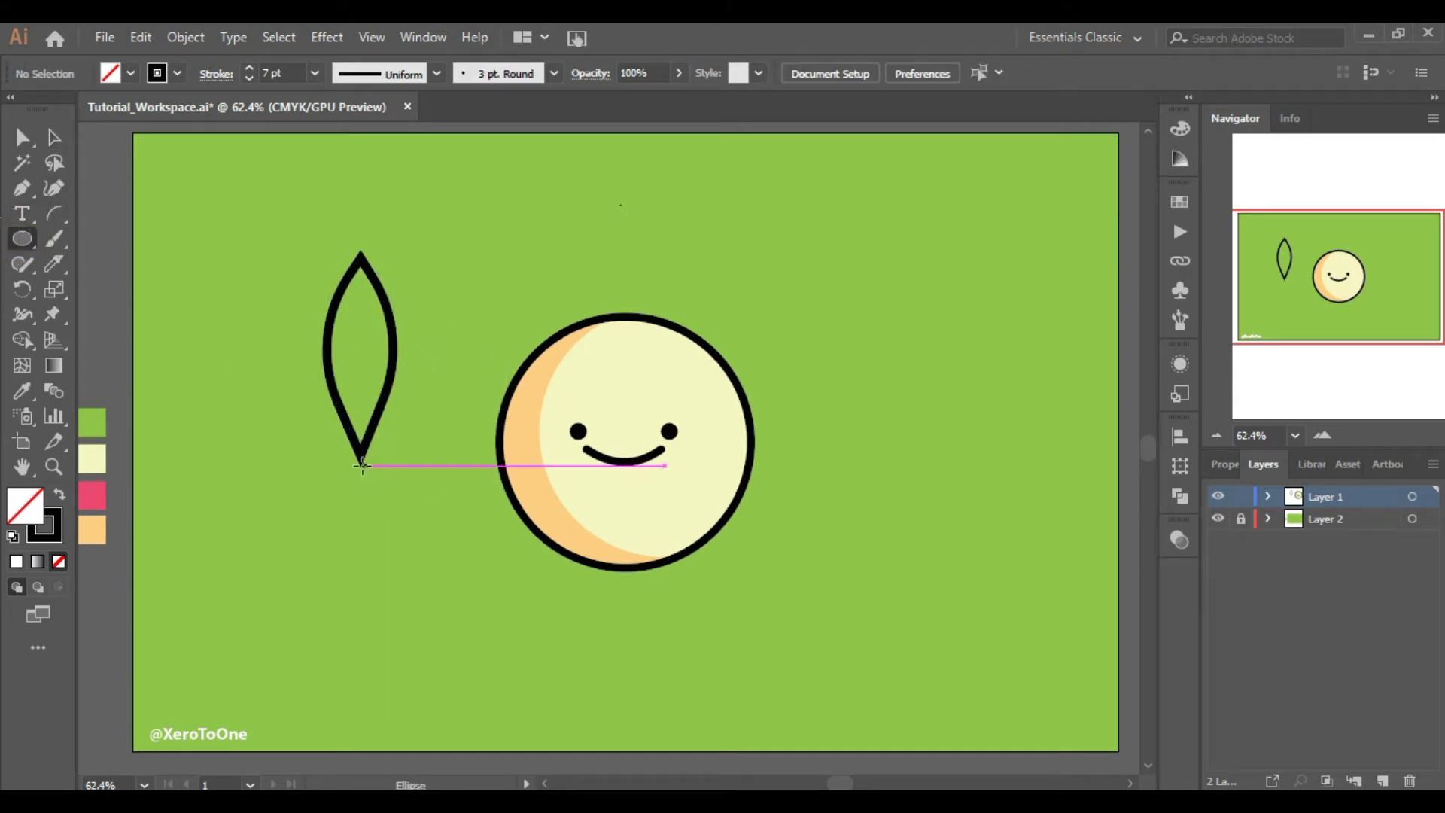
drag(358, 468, 374, 482)
click(56, 138)
click(195, 328)
drag(418, 506, 295, 373)
click(304, 441)
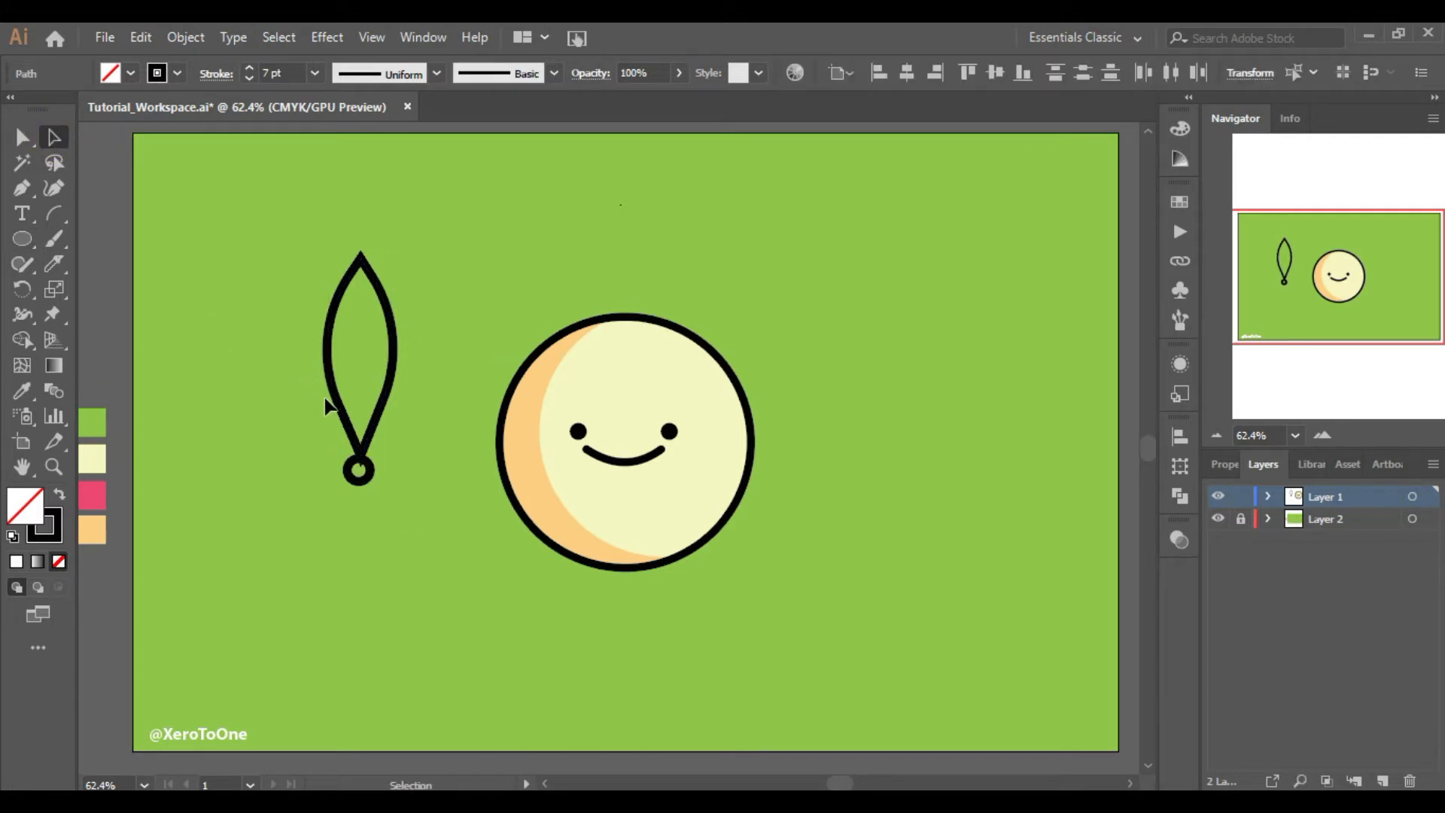
Select the leaf and circle and align them to a common horizontal centre
click(331, 386)
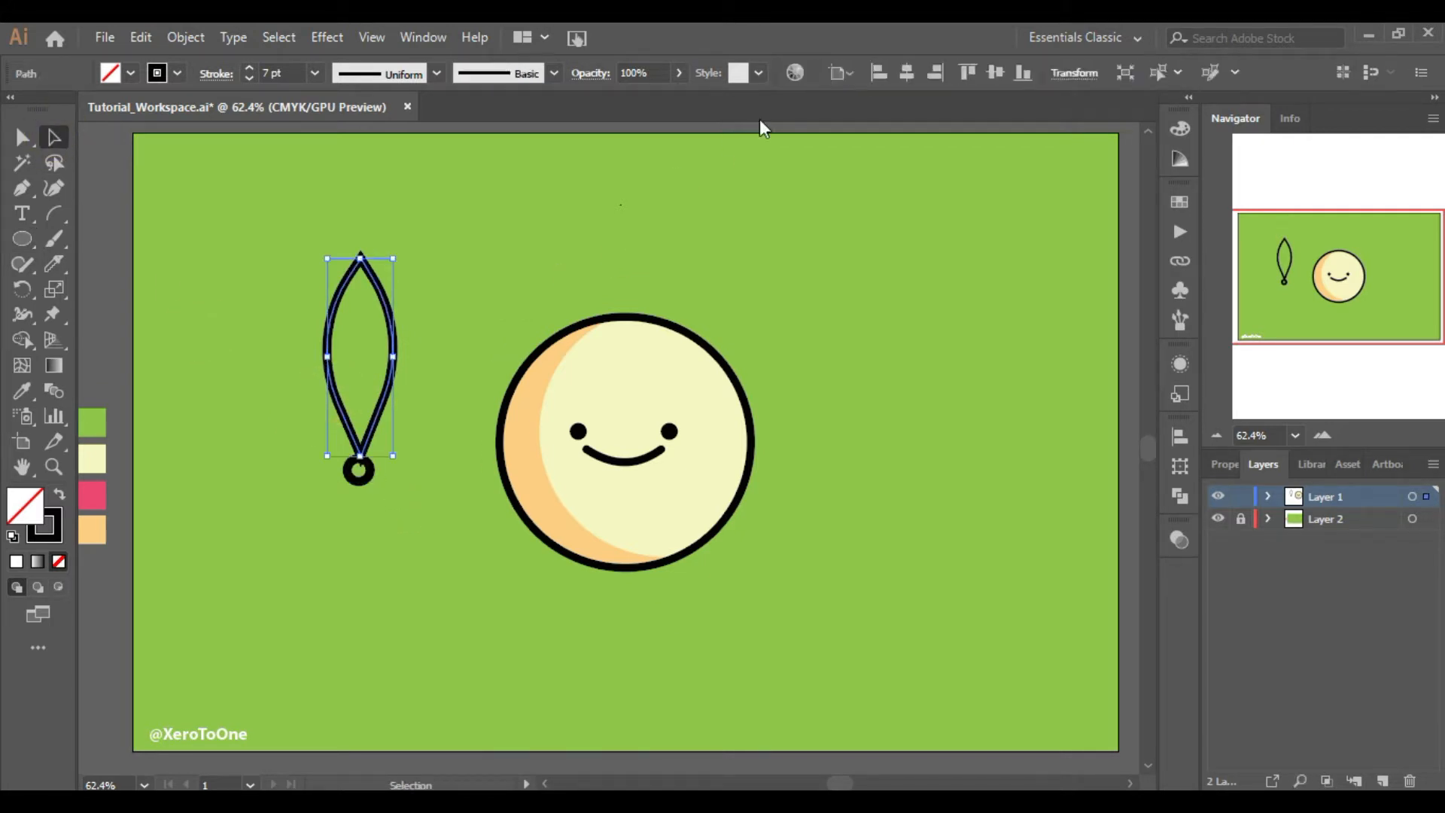
click(843, 73)
click(856, 106)
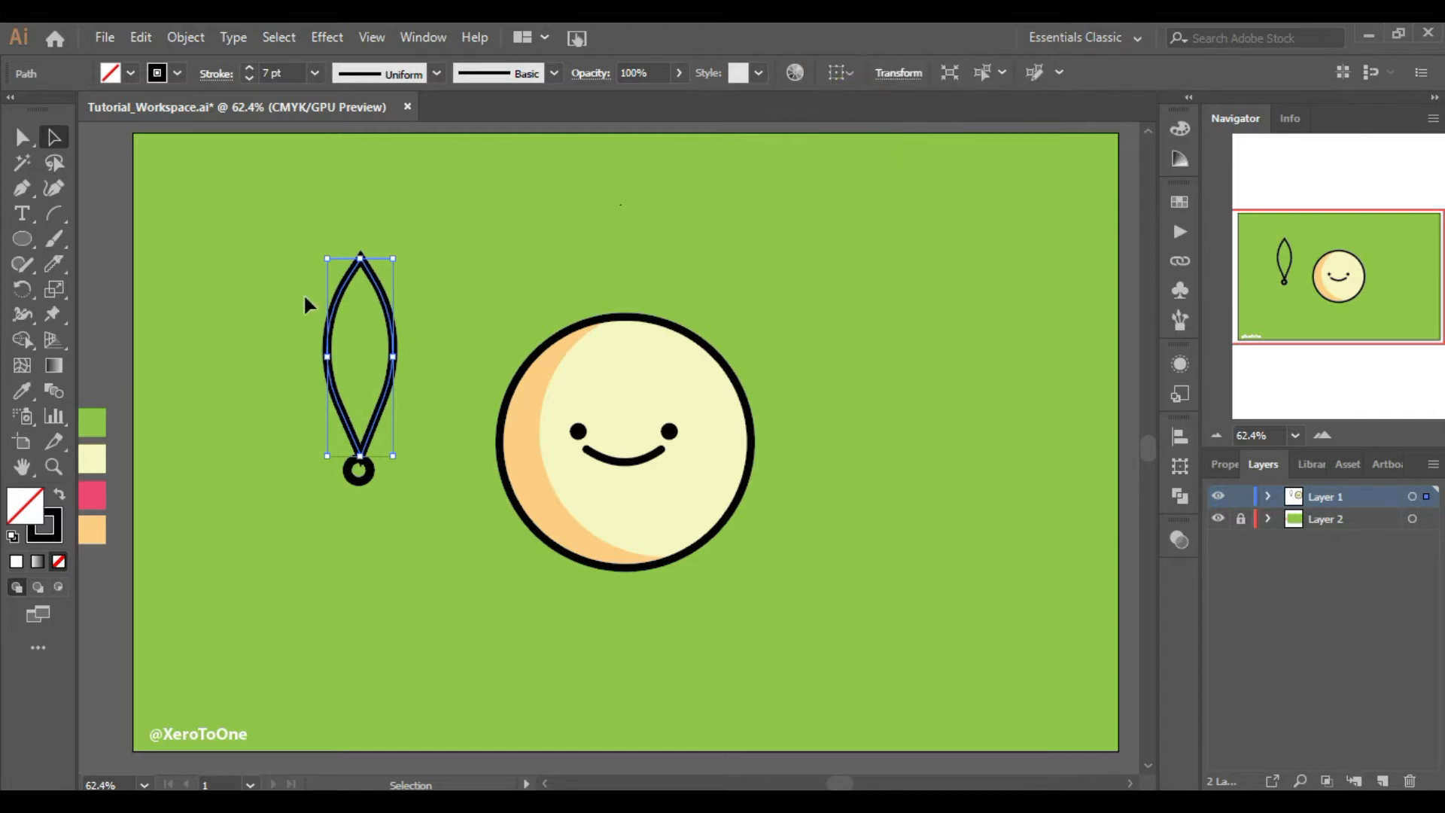
drag(304, 296, 433, 557)
click(908, 73)
click(918, 249)
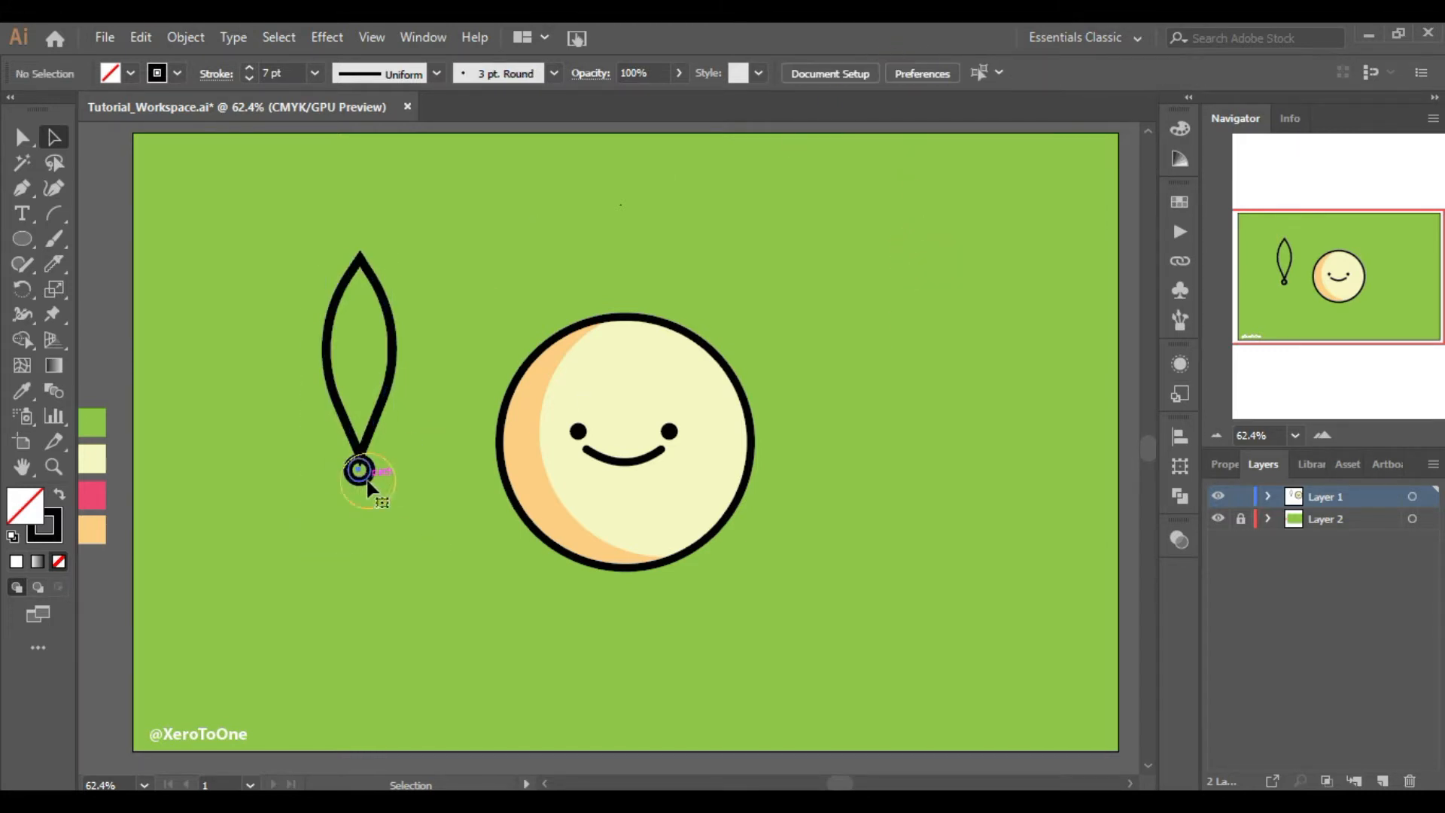
Select the leaf and the circle together and group them
click(59, 495)
click(407, 564)
drag(323, 399, 397, 542)
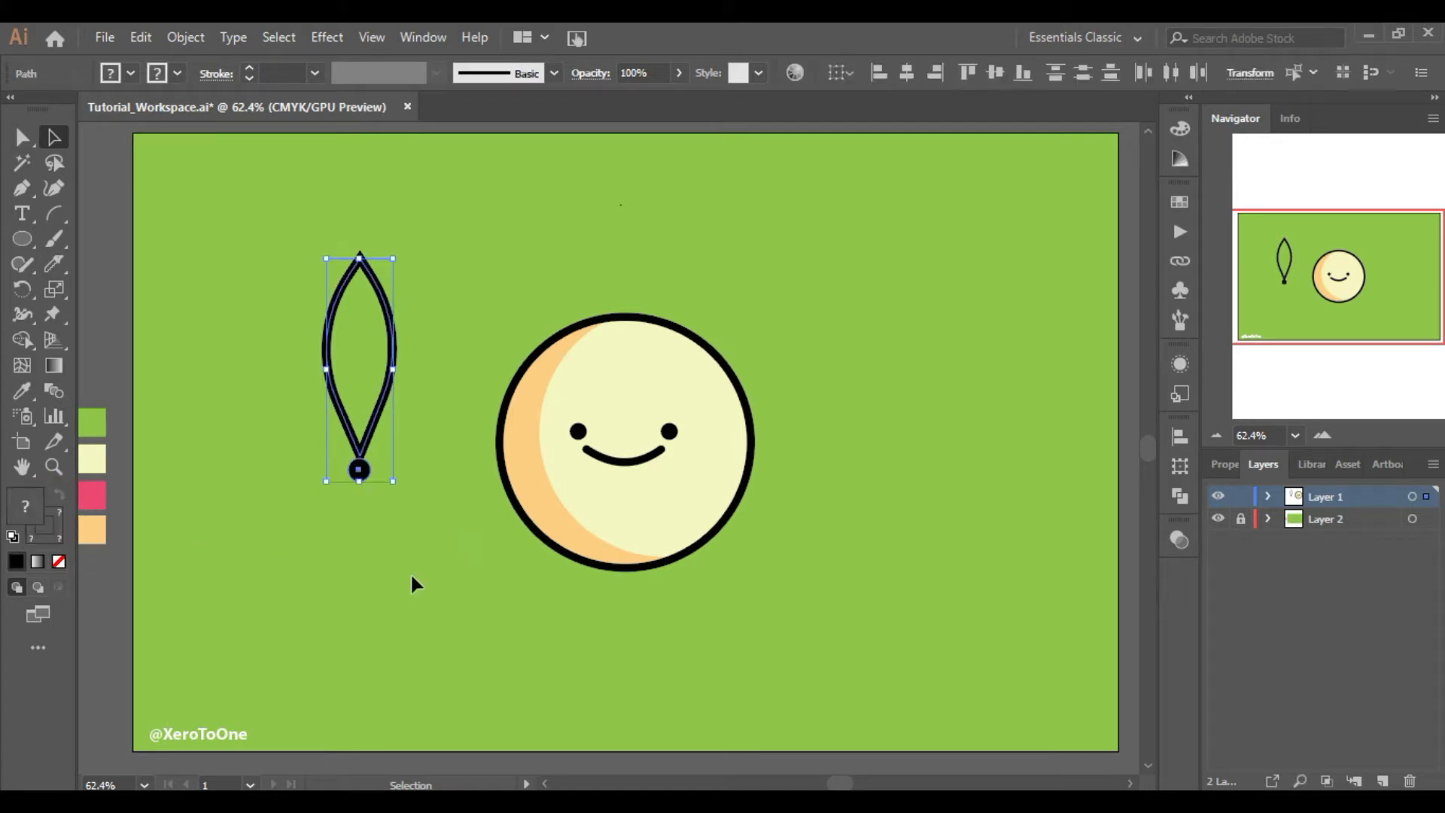
key(ctrl+g)
Apply a Transform effect to the group with preview on and 7 copies
click(327, 37)
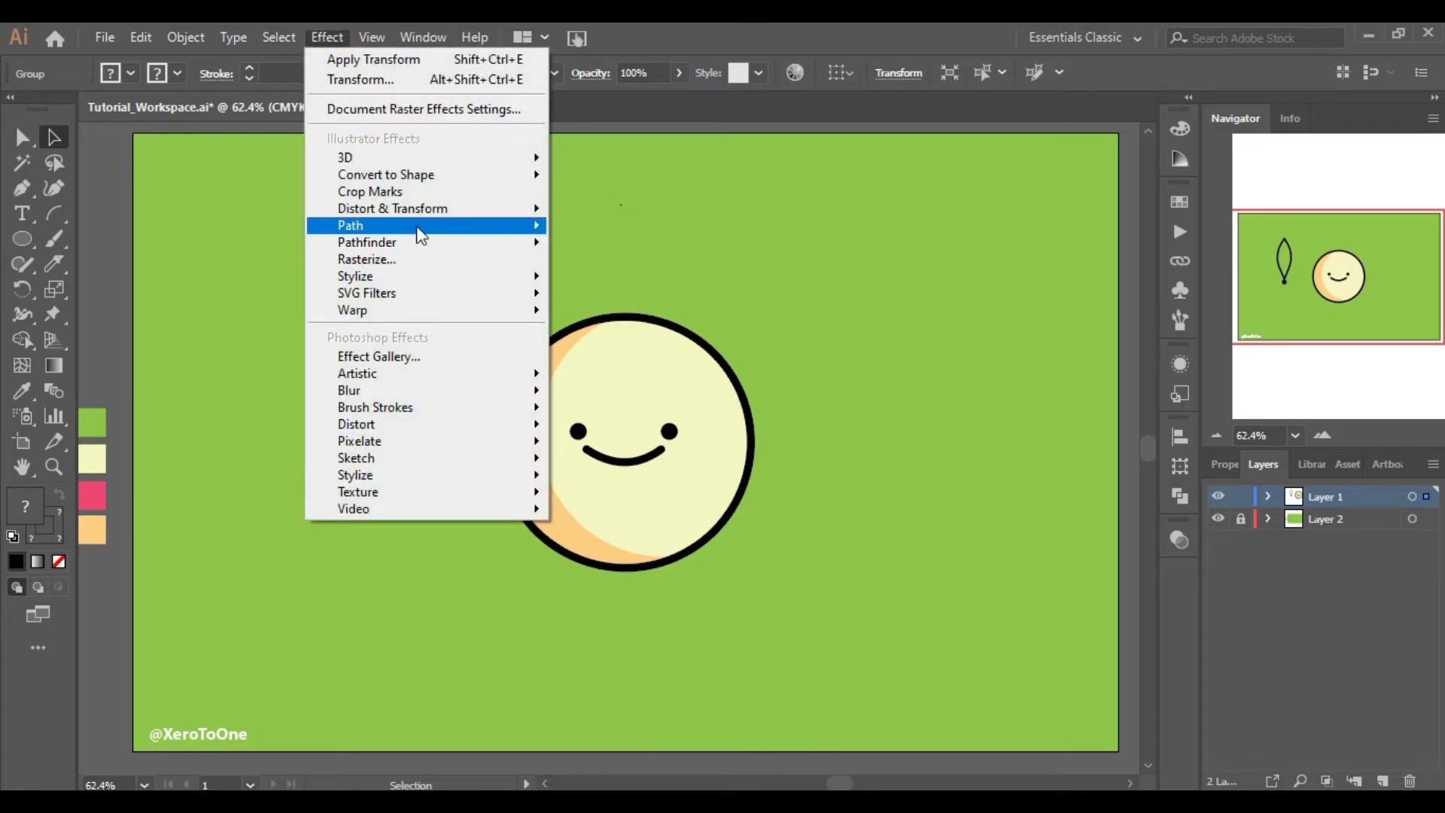
mouse_move(418, 208)
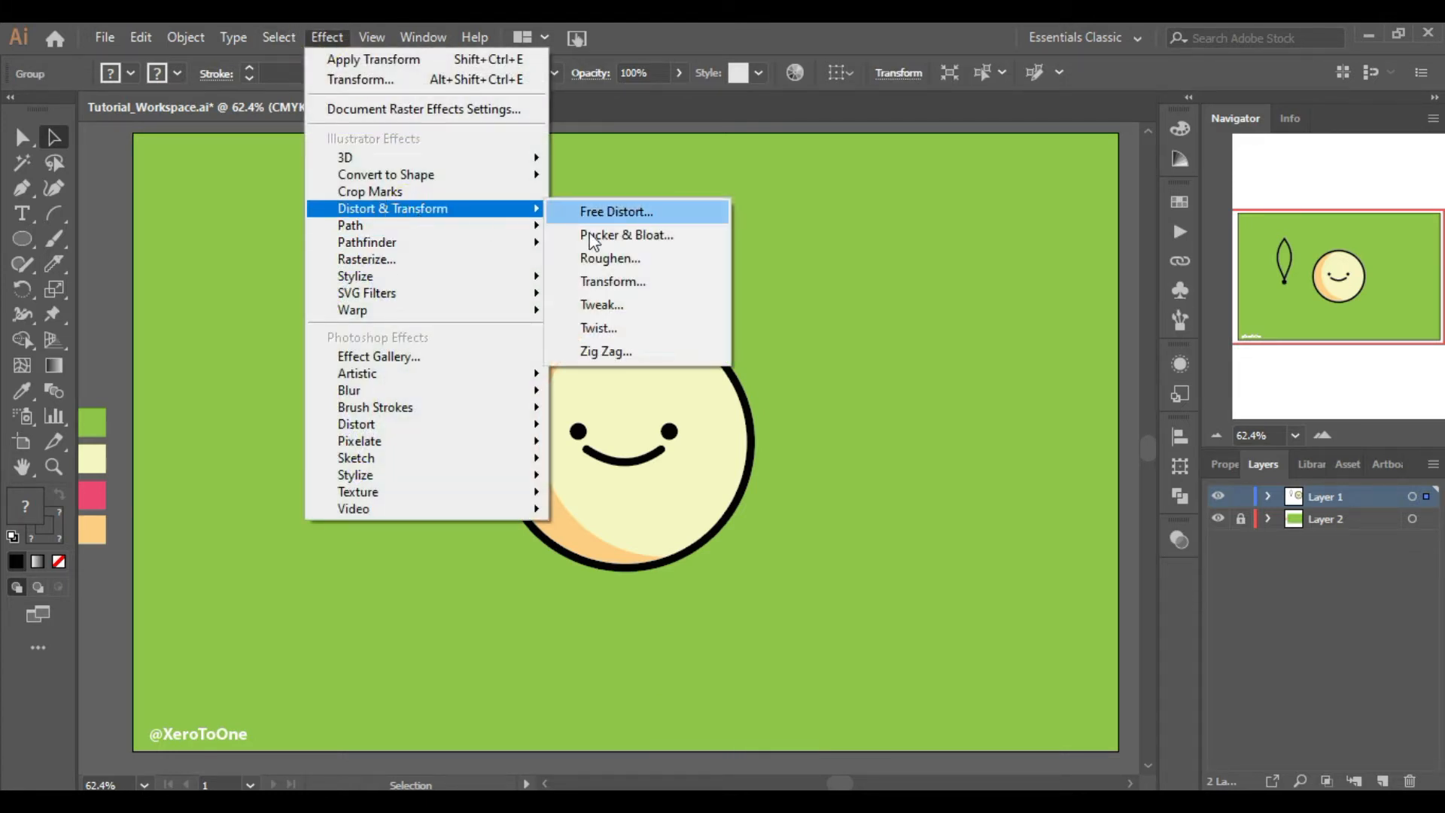
click(607, 279)
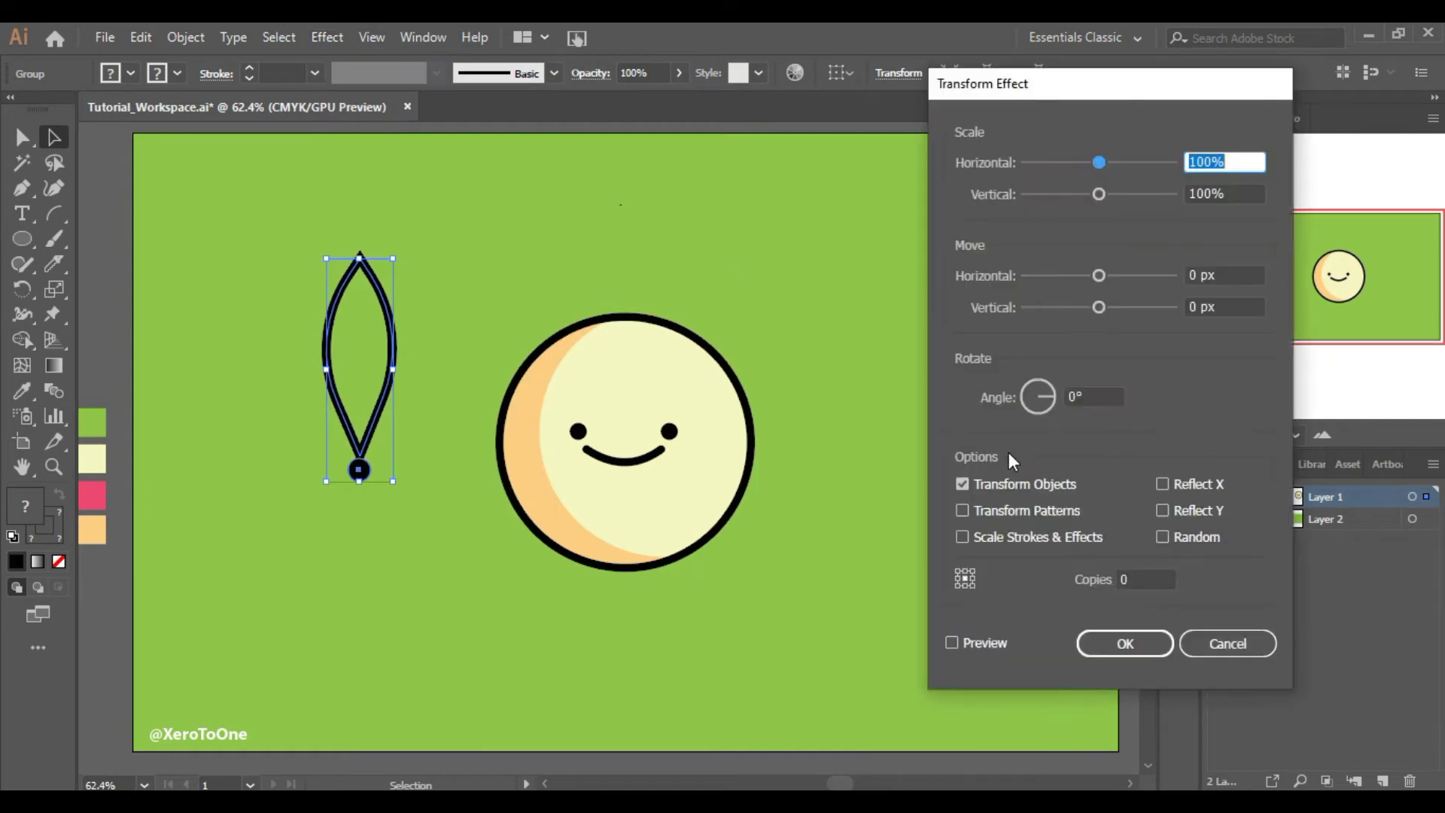
click(981, 639)
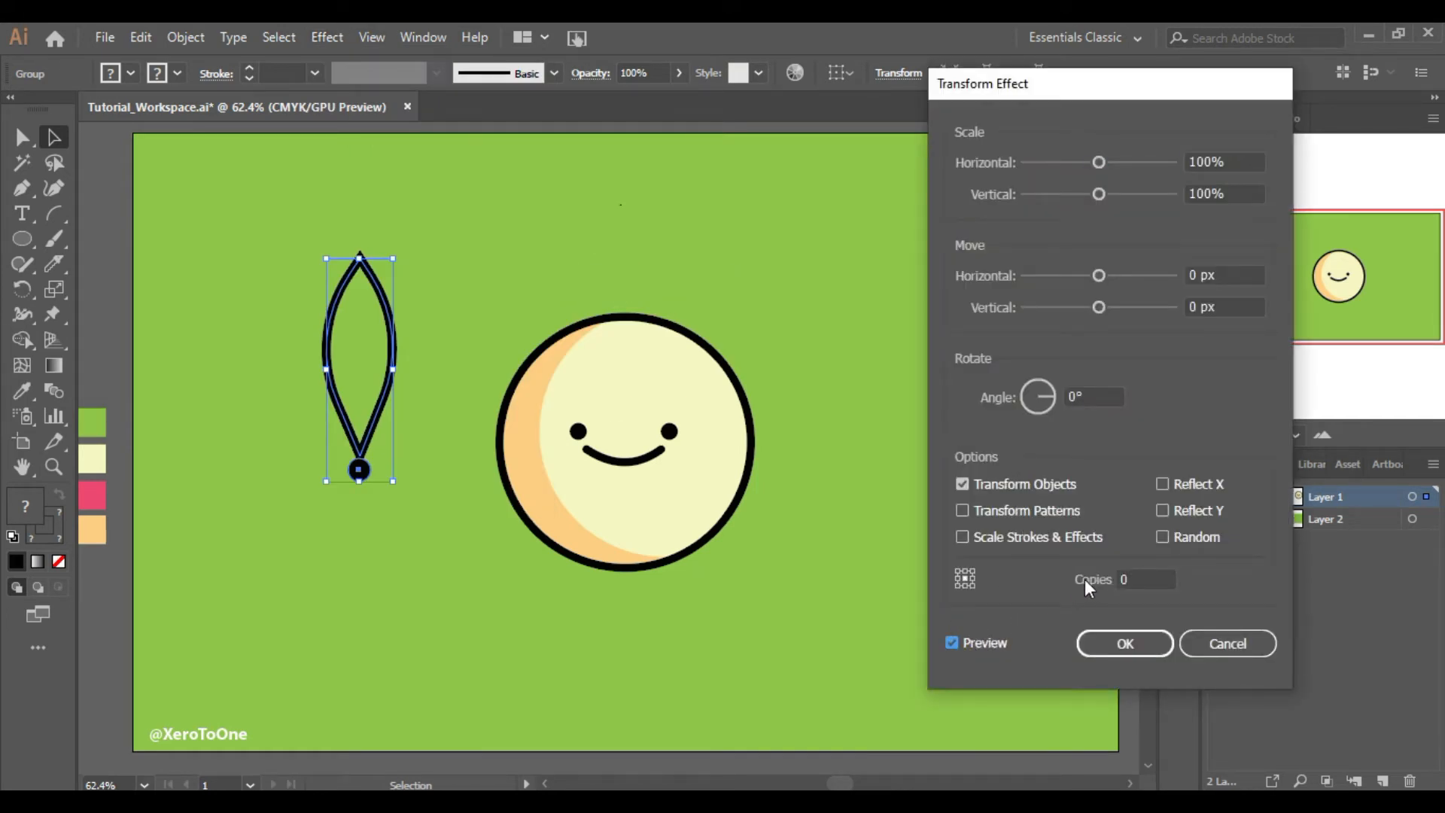
click(1129, 579)
text(7)
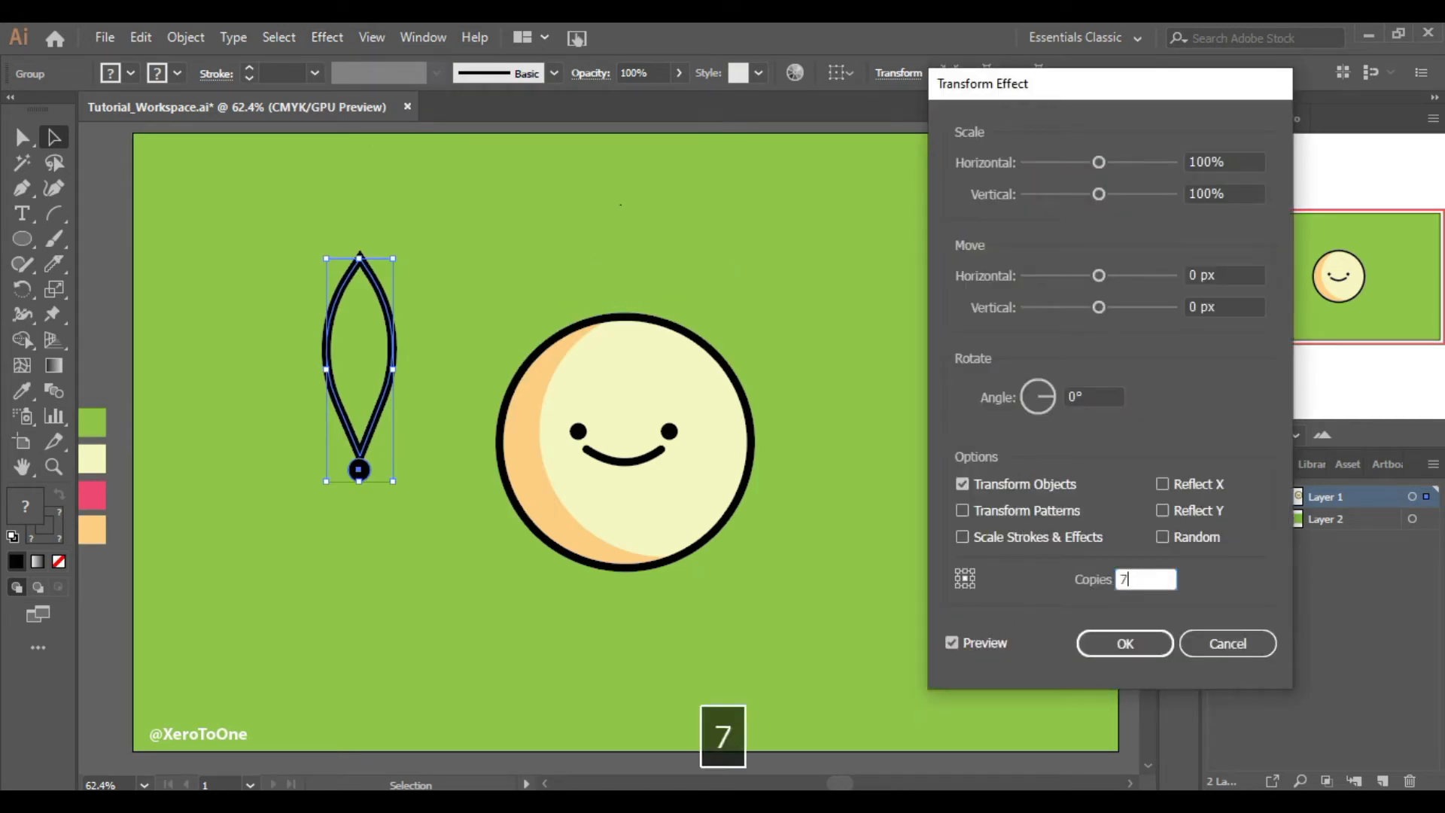
Set the rotation angle to 48° and the reference point to the bottom centre
drag(1045, 395, 1045, 406)
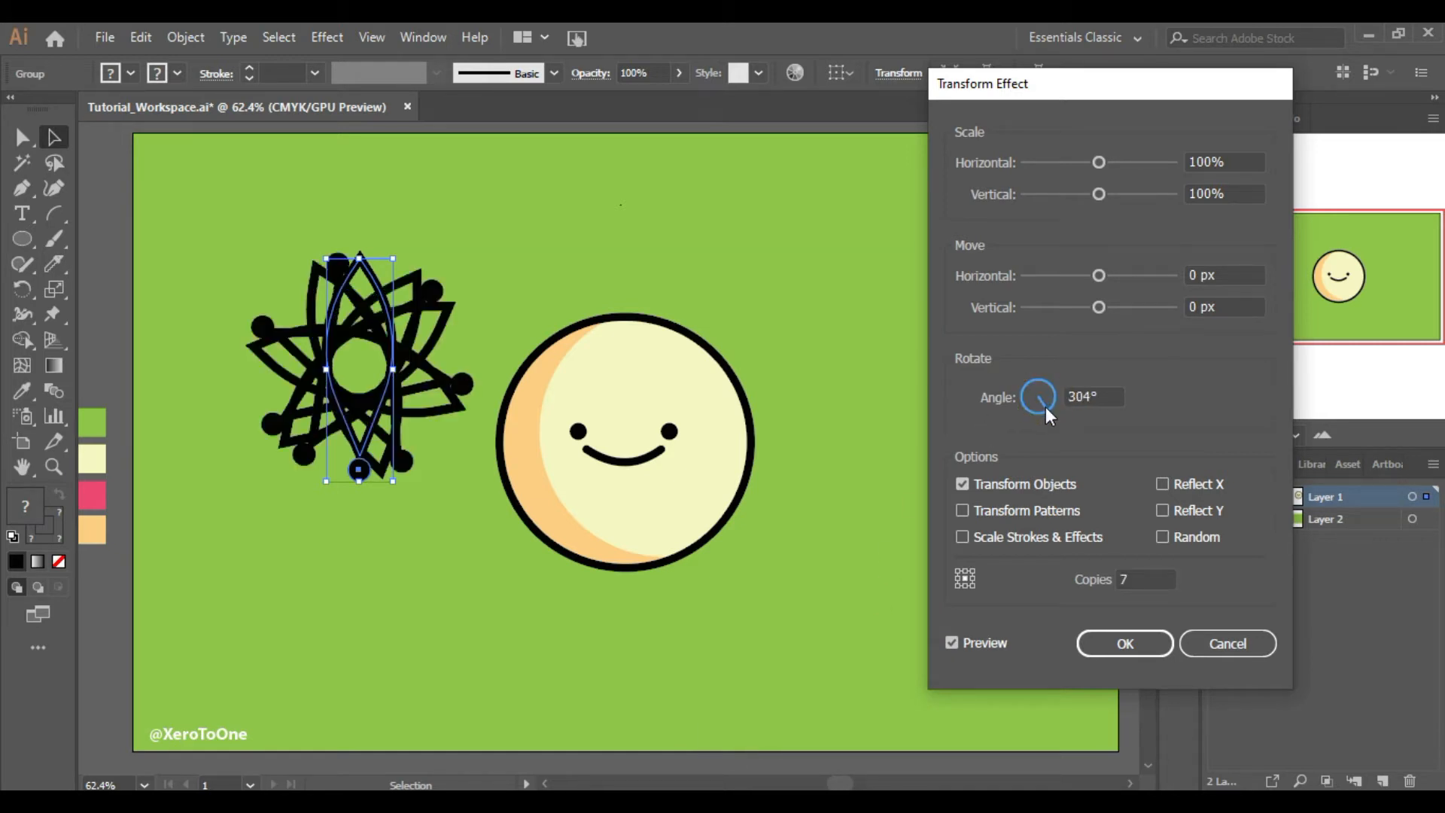
drag(1047, 404, 1052, 393)
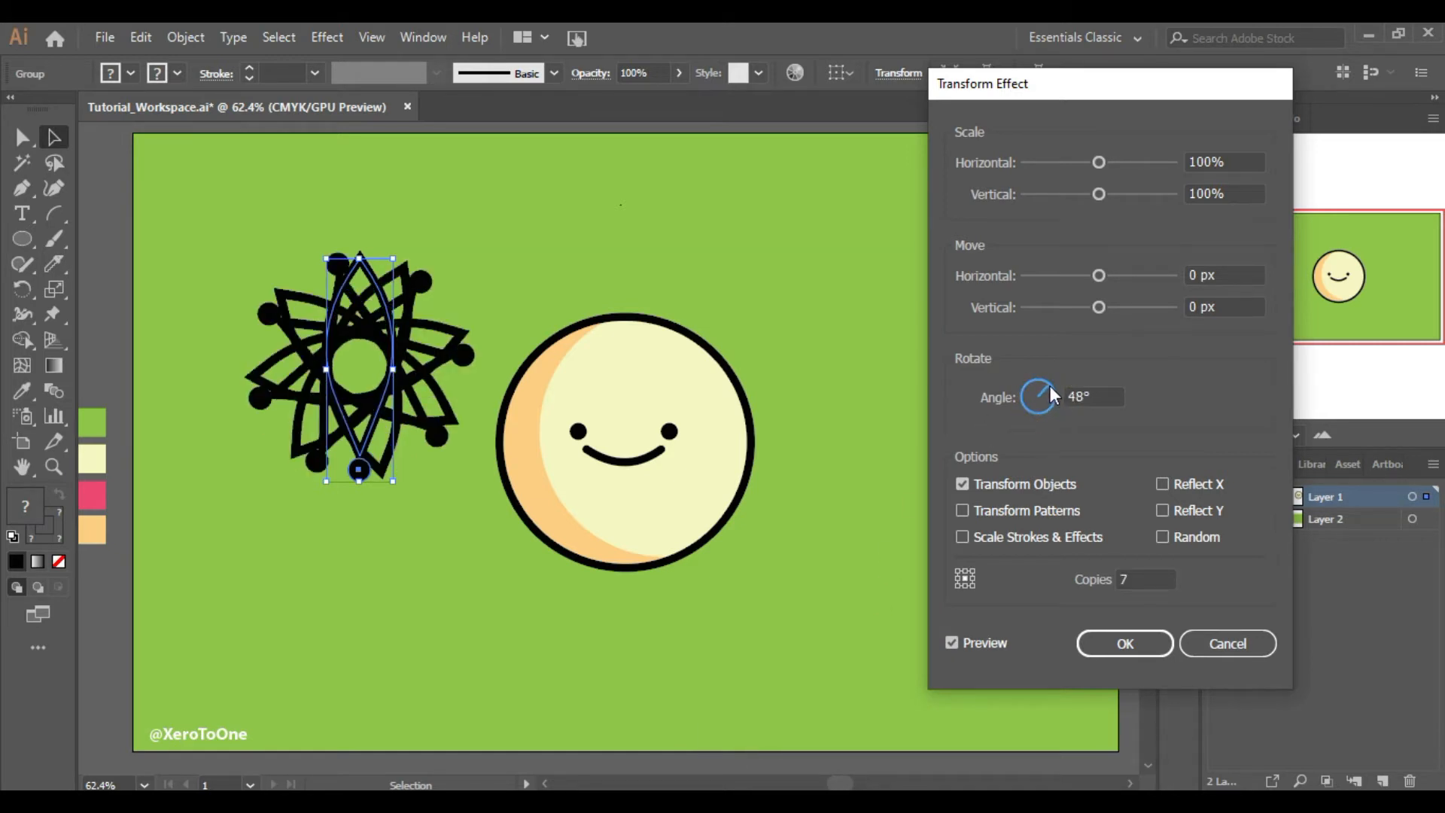
click(965, 586)
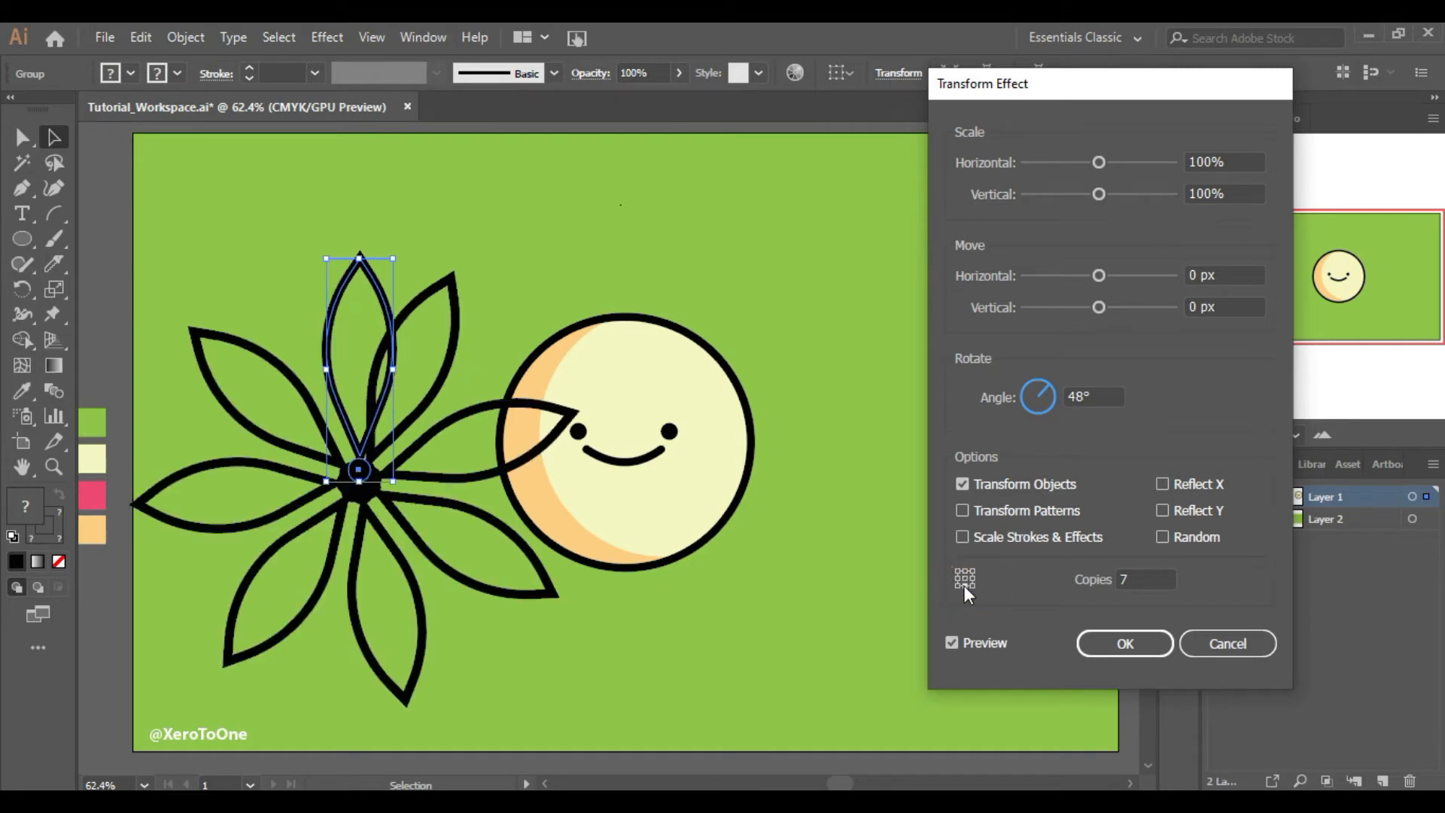
click(964, 581)
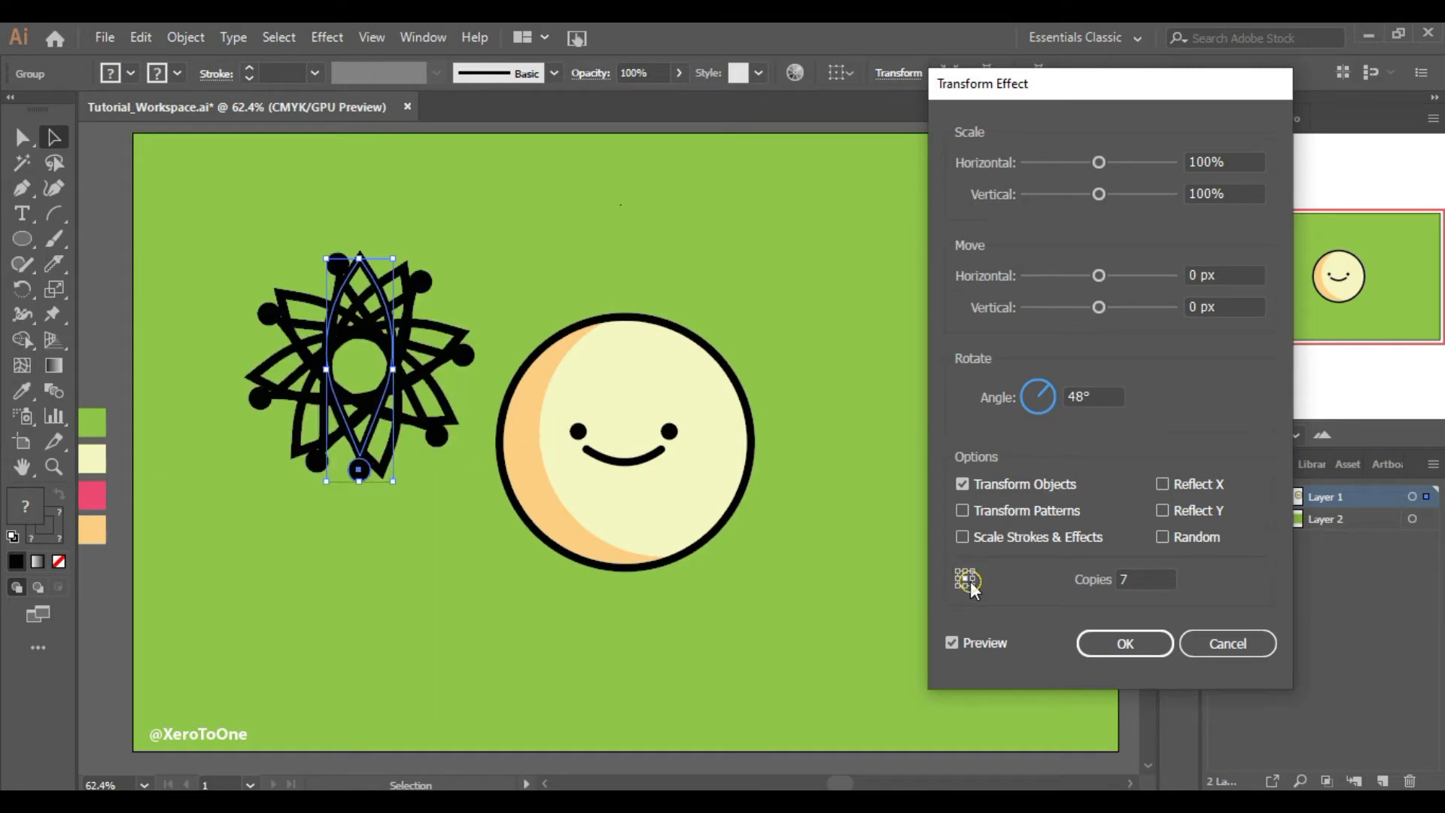
click(971, 579)
click(970, 586)
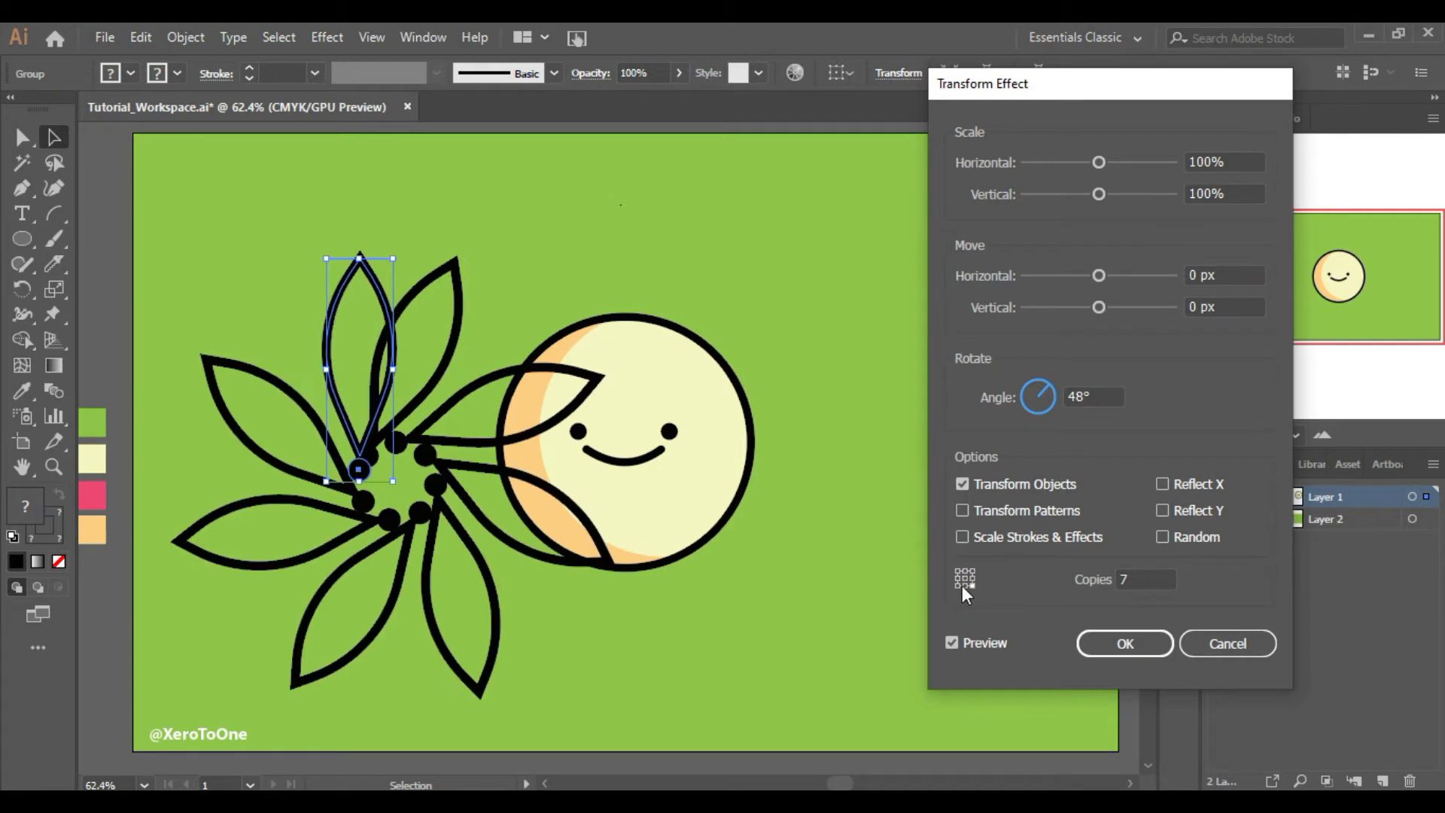
click(960, 586)
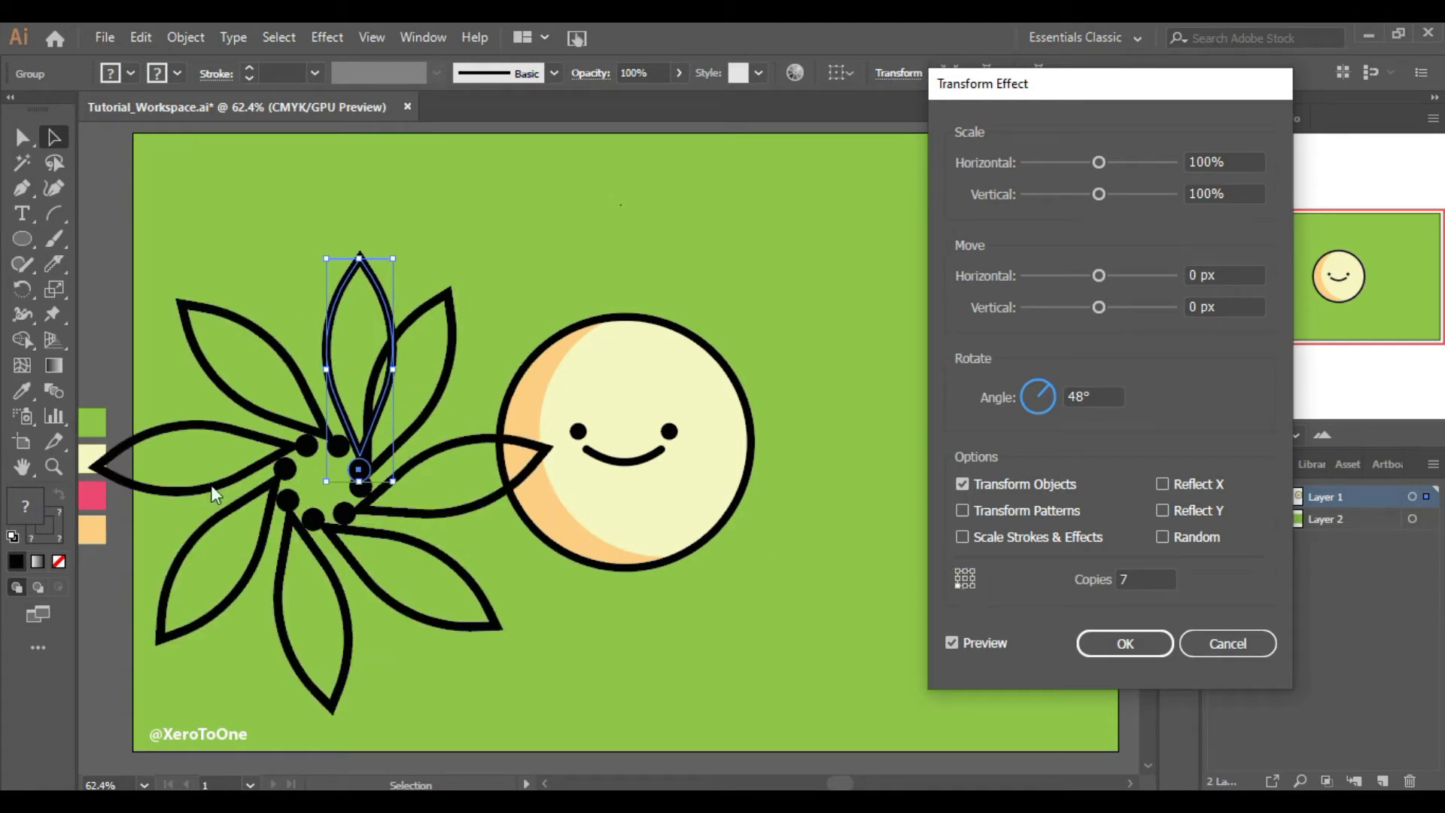
click(967, 586)
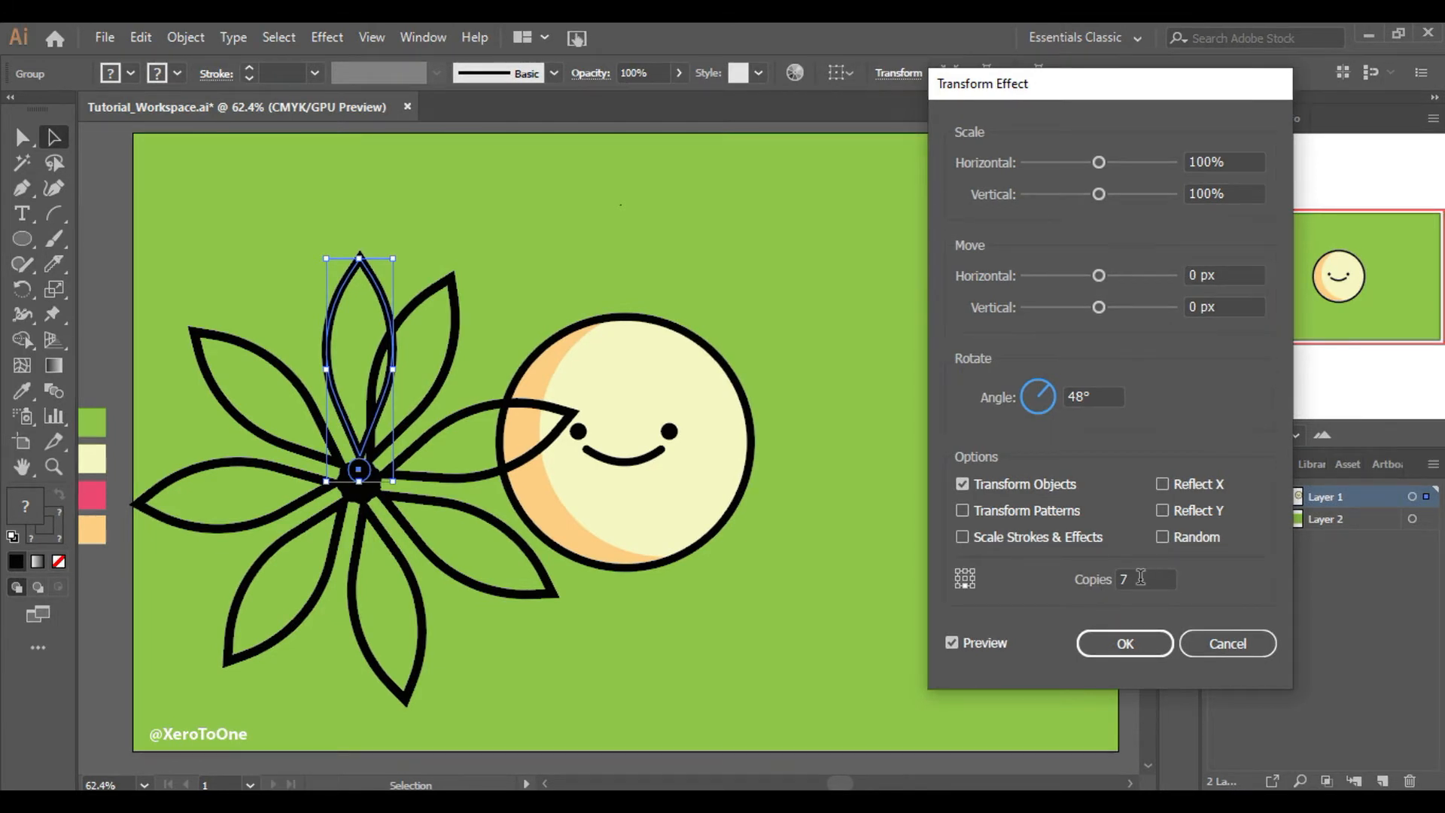
Set the rotation angle to 360/7
click(1078, 395)
text(3)
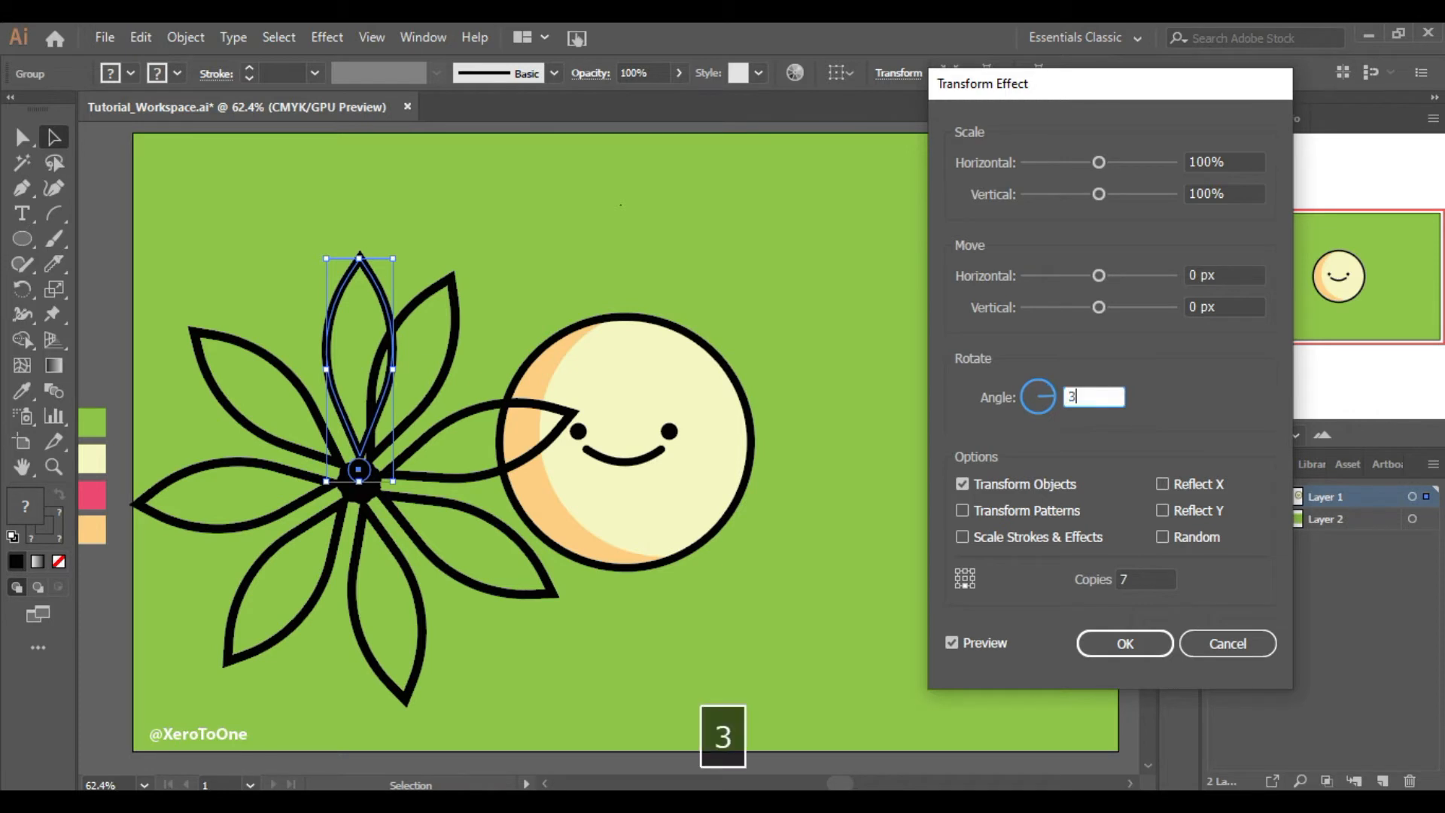
text(60/7)
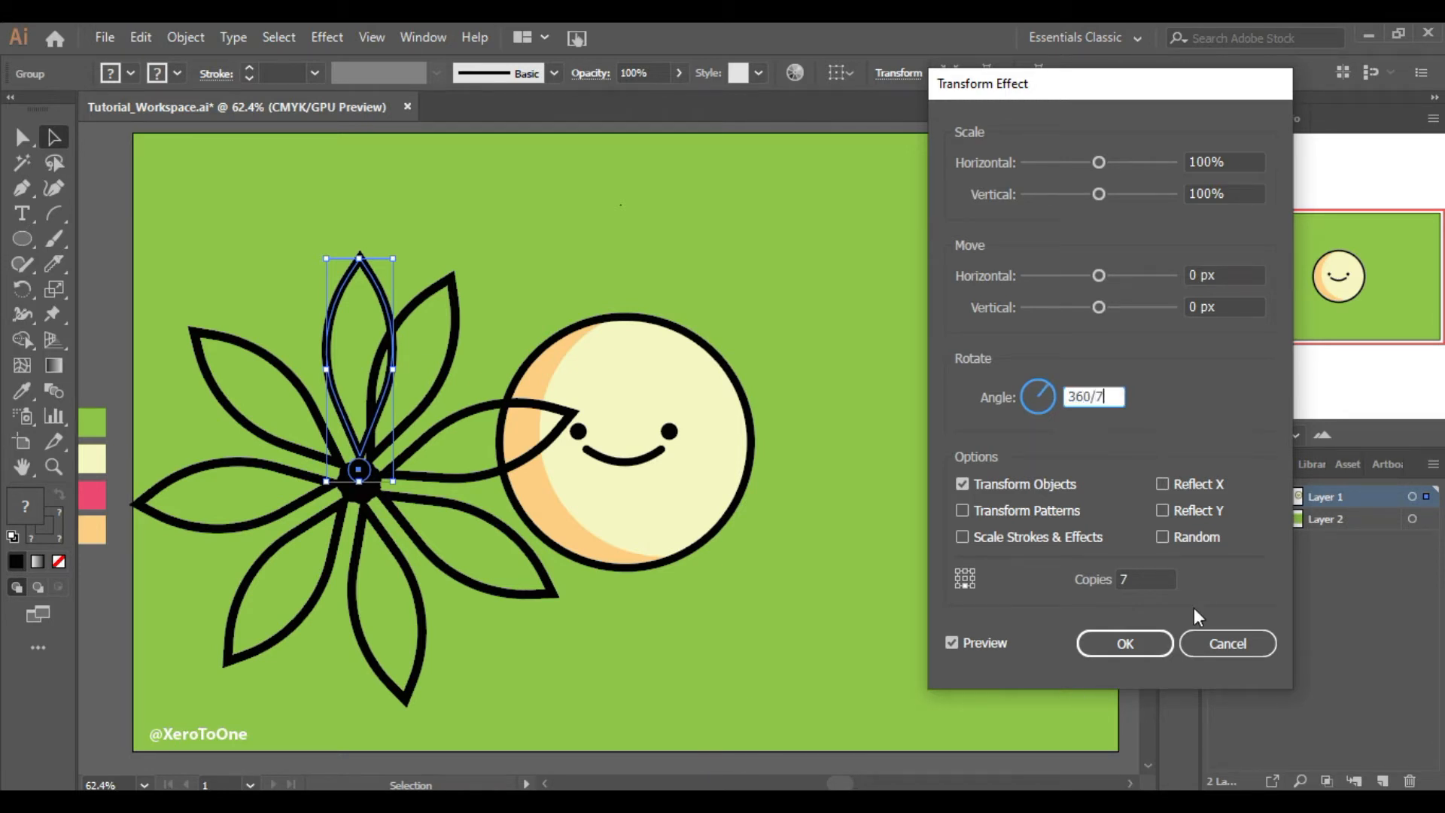
key(Tab)
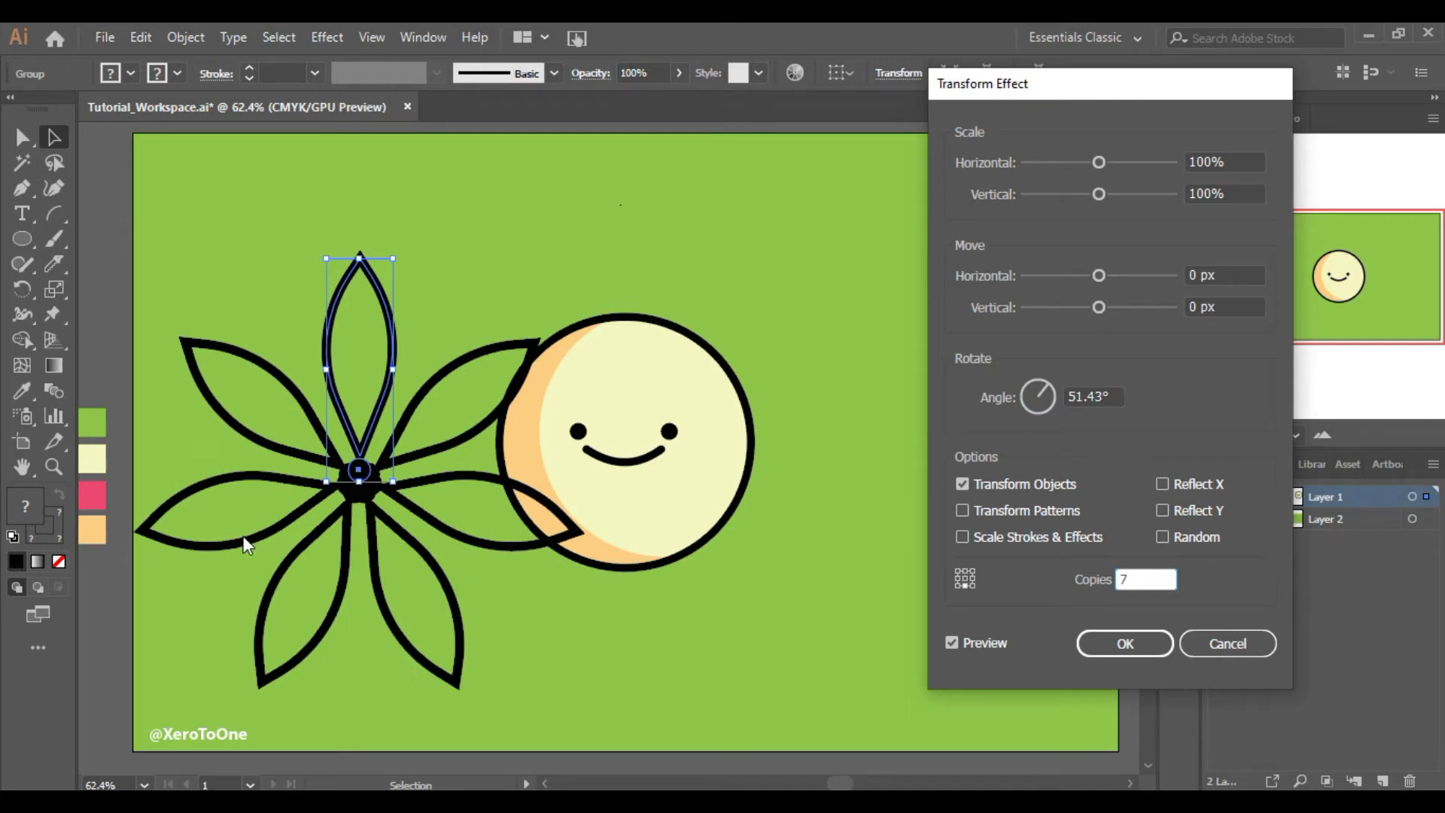
Set the copies to 11 and the rotation angle to 360/11
double_click(1127, 577)
text(11)
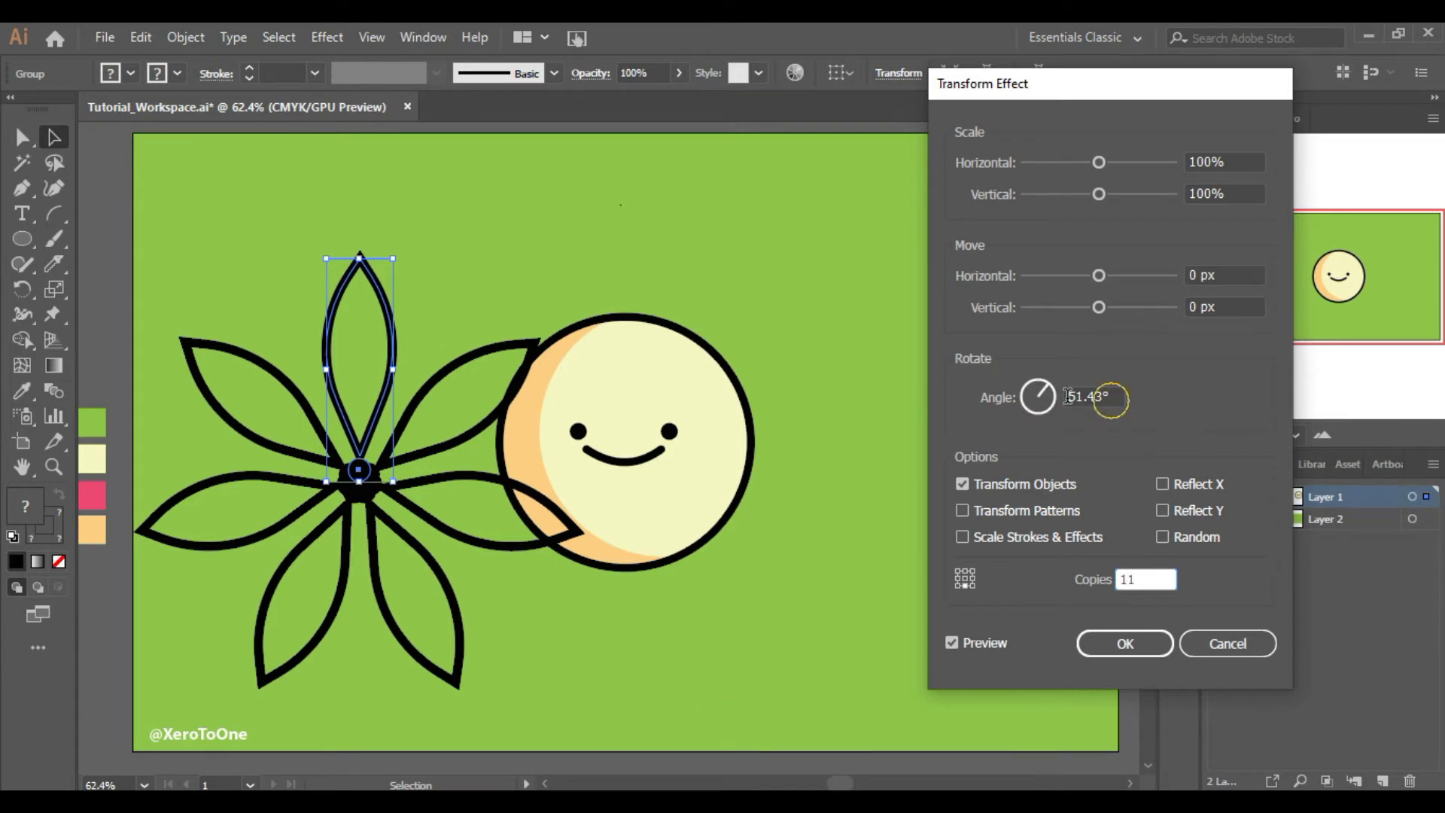
click(1095, 397)
text(360)
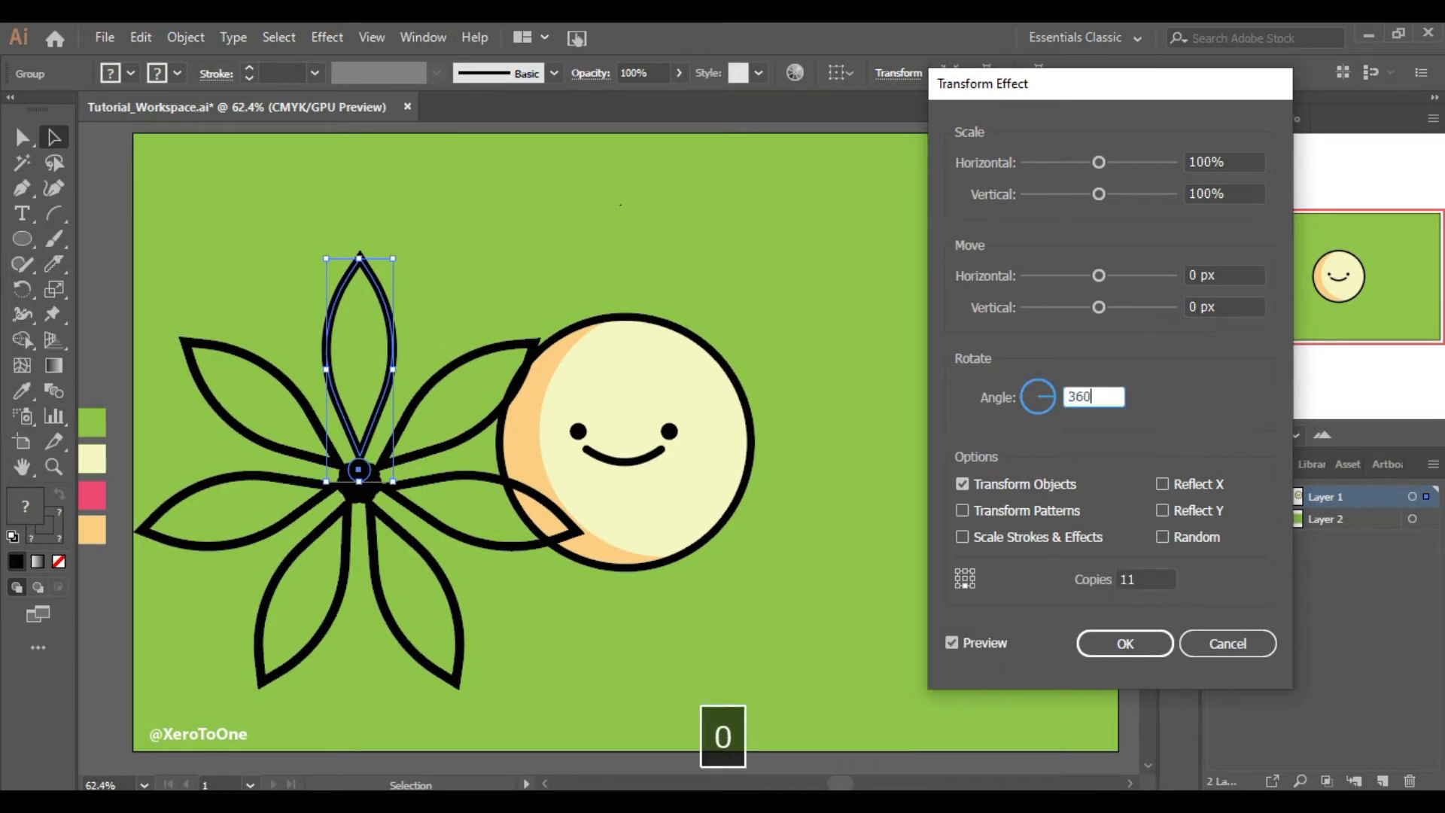
text(/11)
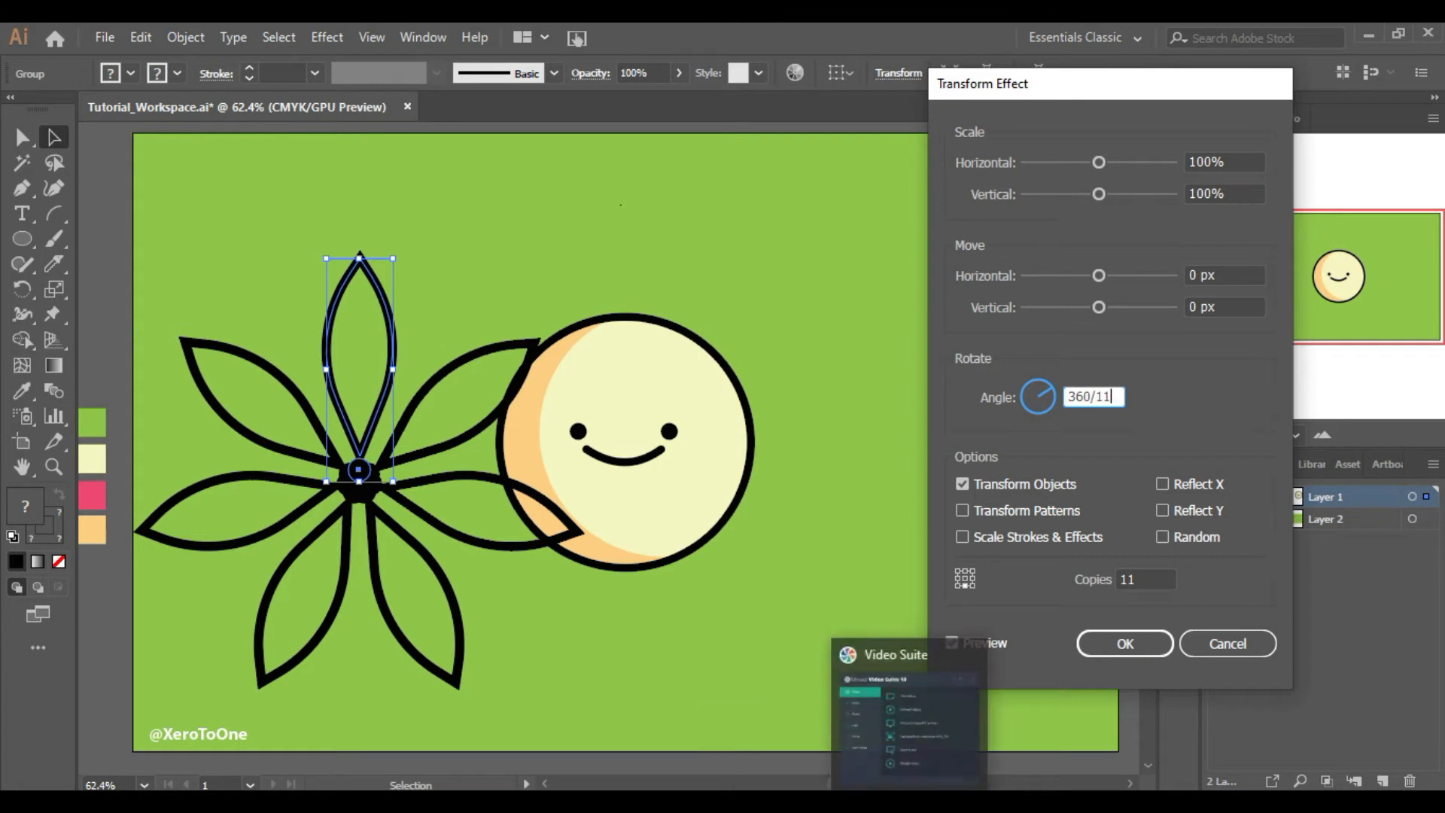
click(1147, 579)
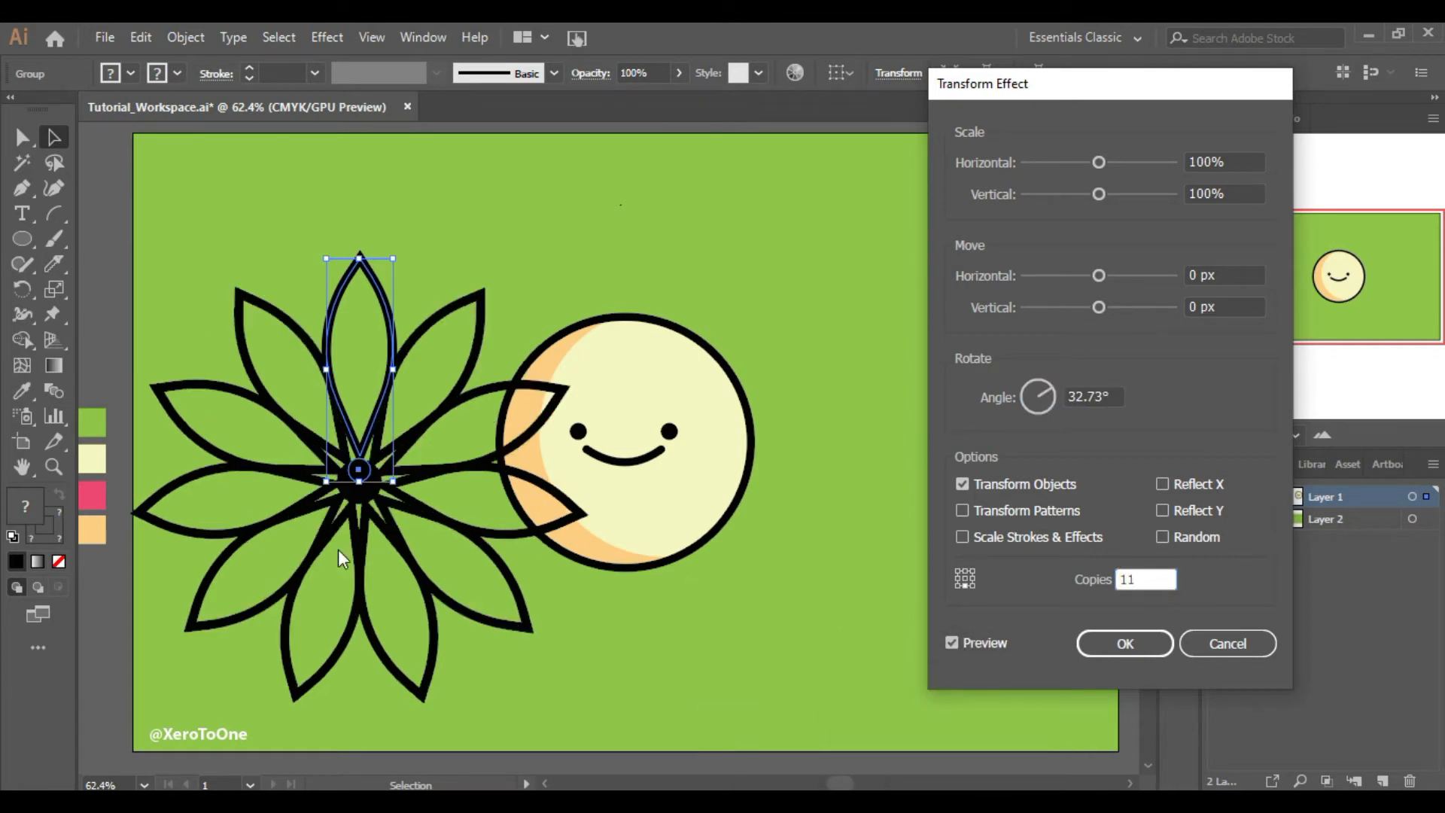
Apply the effect, then move the rosette onto the sun face and nudge it slightly upward
key(Return)
drag(359, 473, 625, 447)
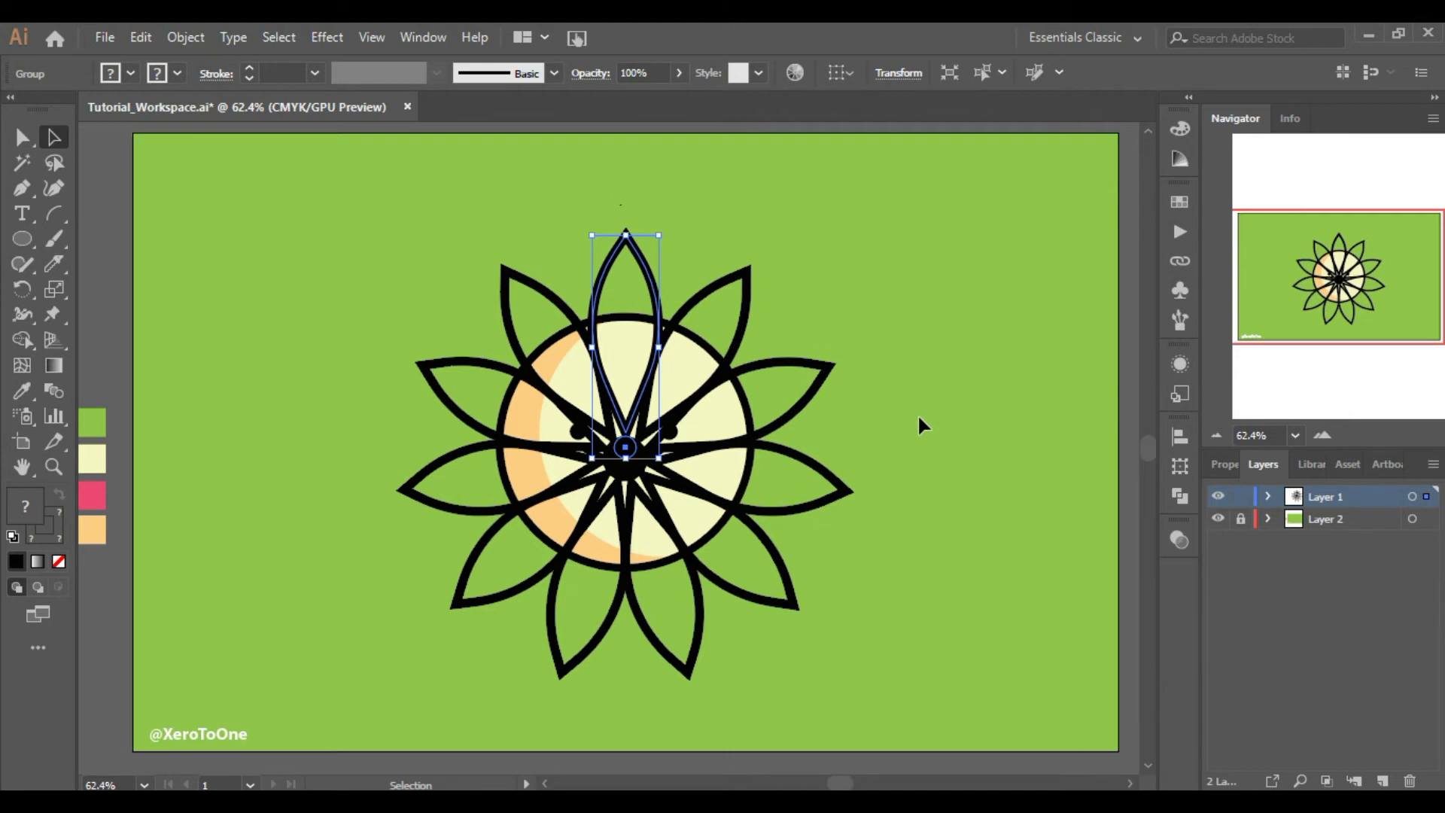
key(Up)
key(Up)
key(Up)
key(Up)
key(Up)
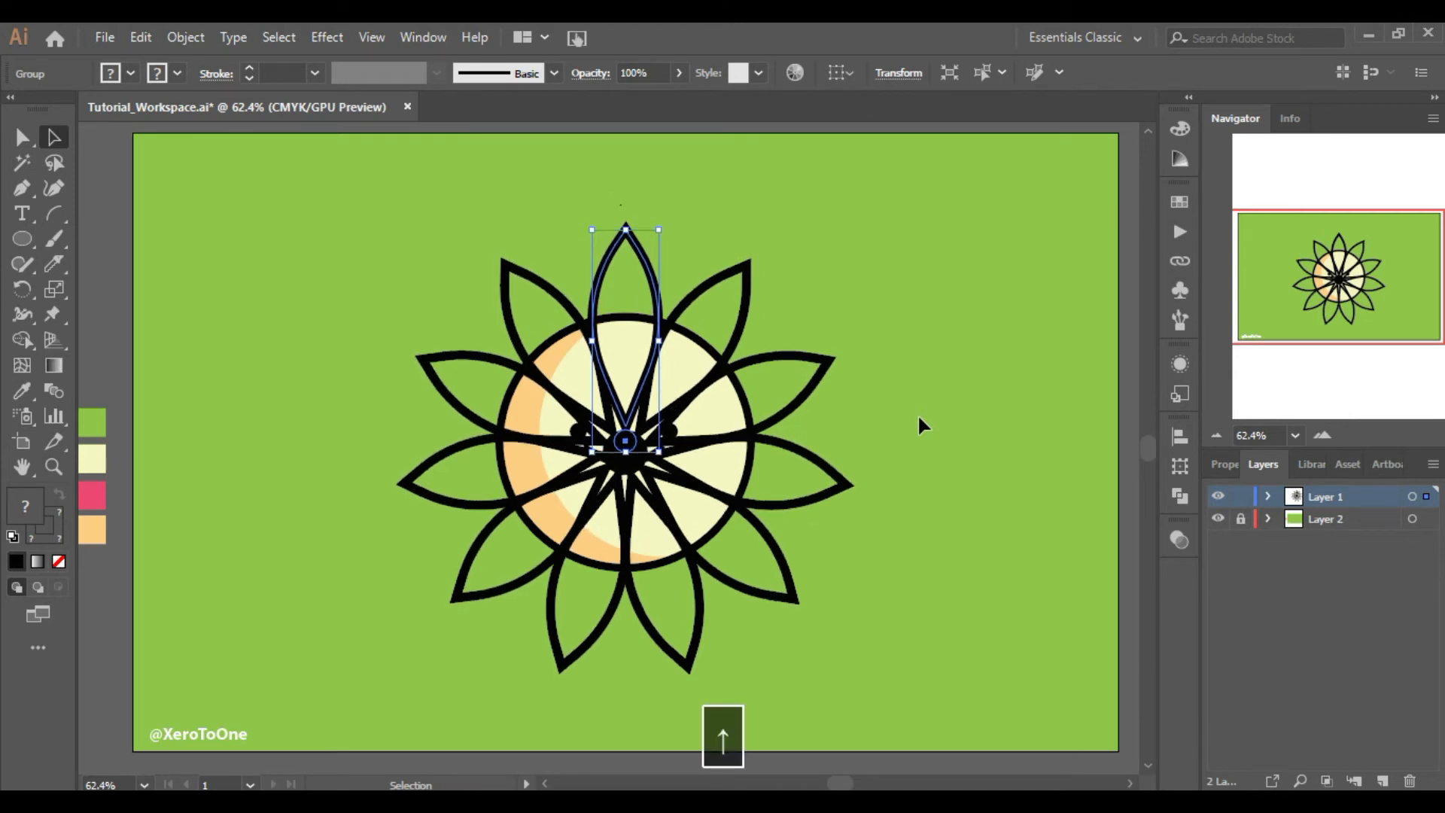
click(918, 413)
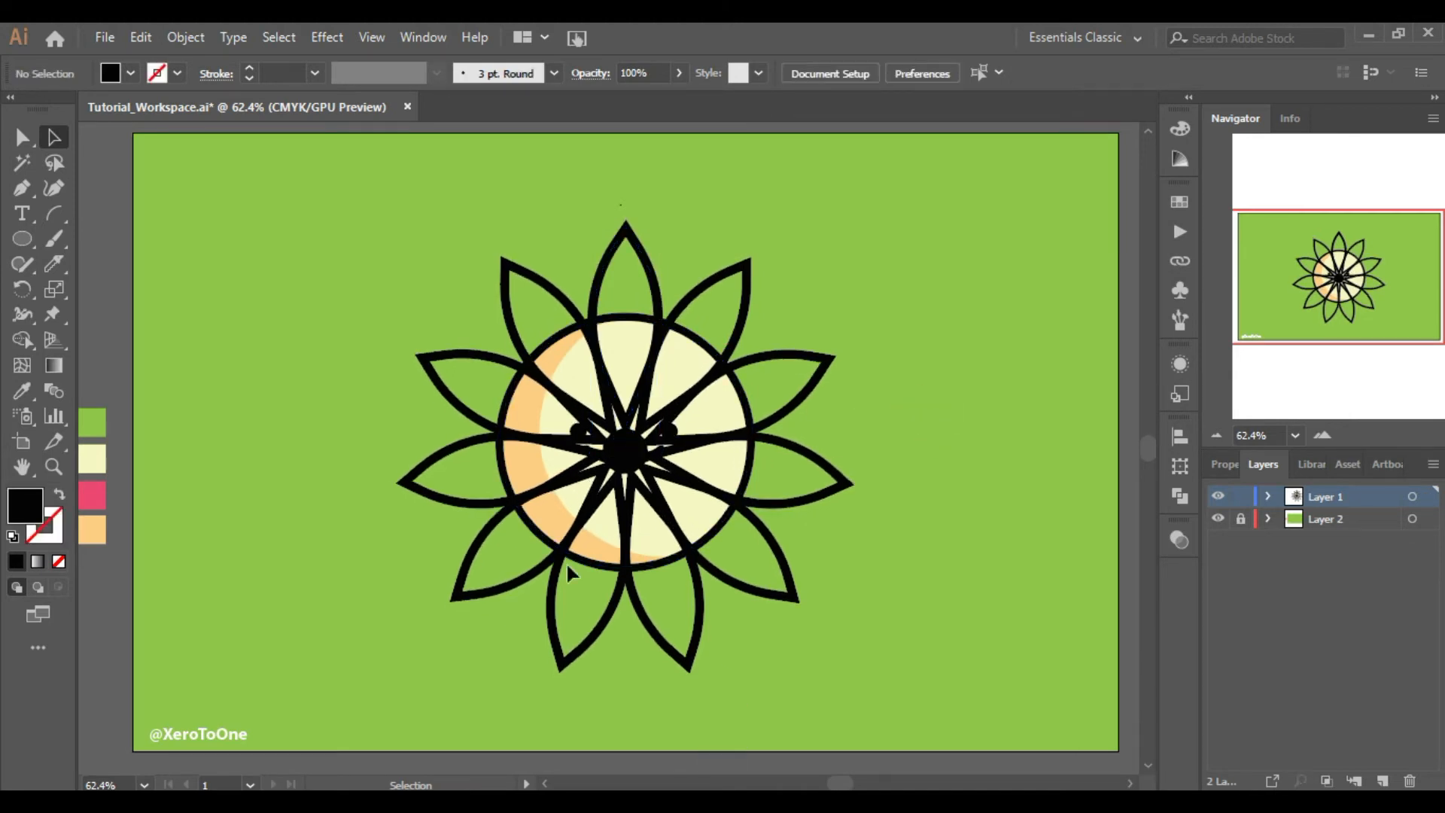
Enter the rosette group and move the leaf path upward so the petals spread out from the centre
click(633, 443)
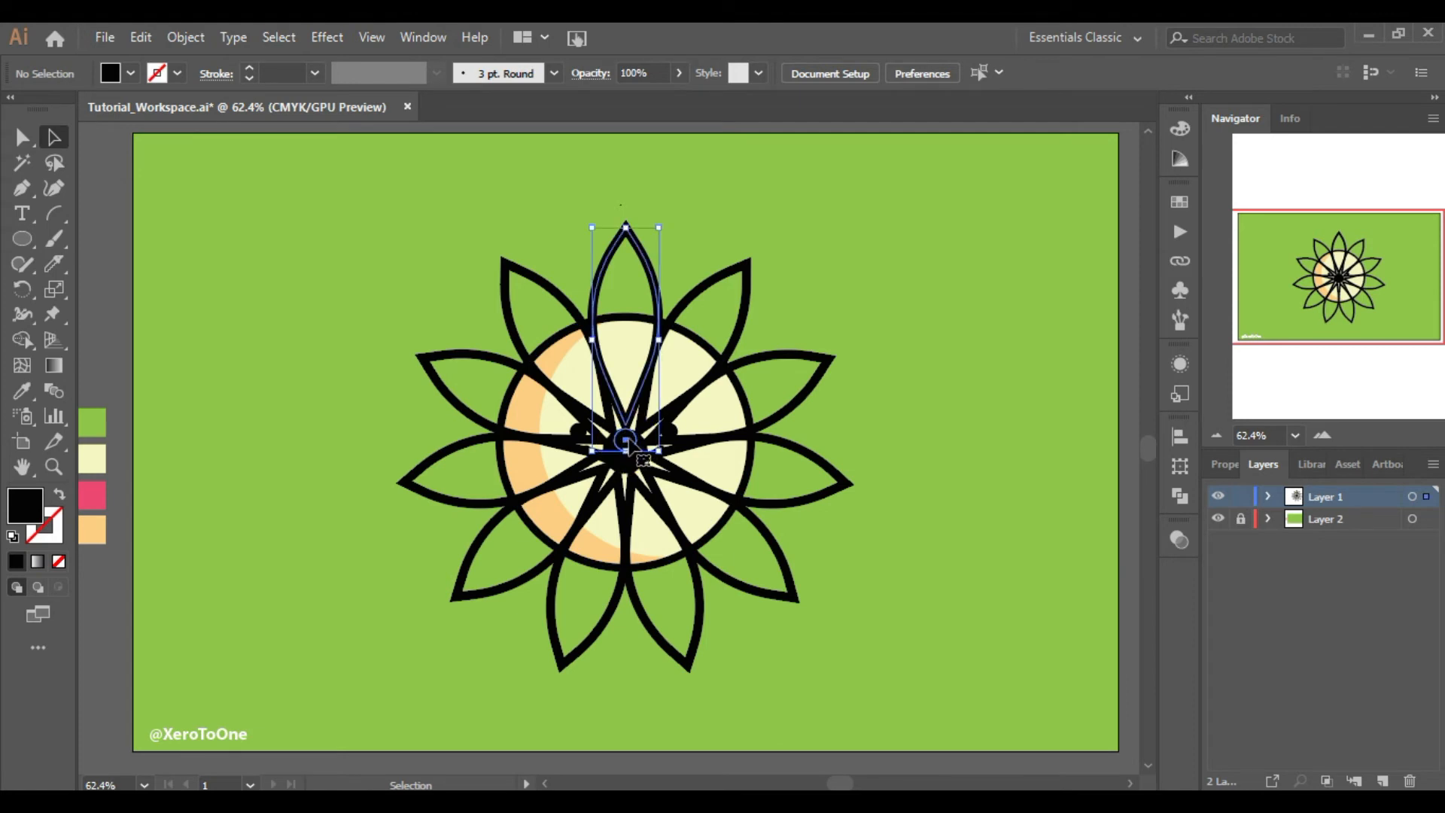
double_click(632, 443)
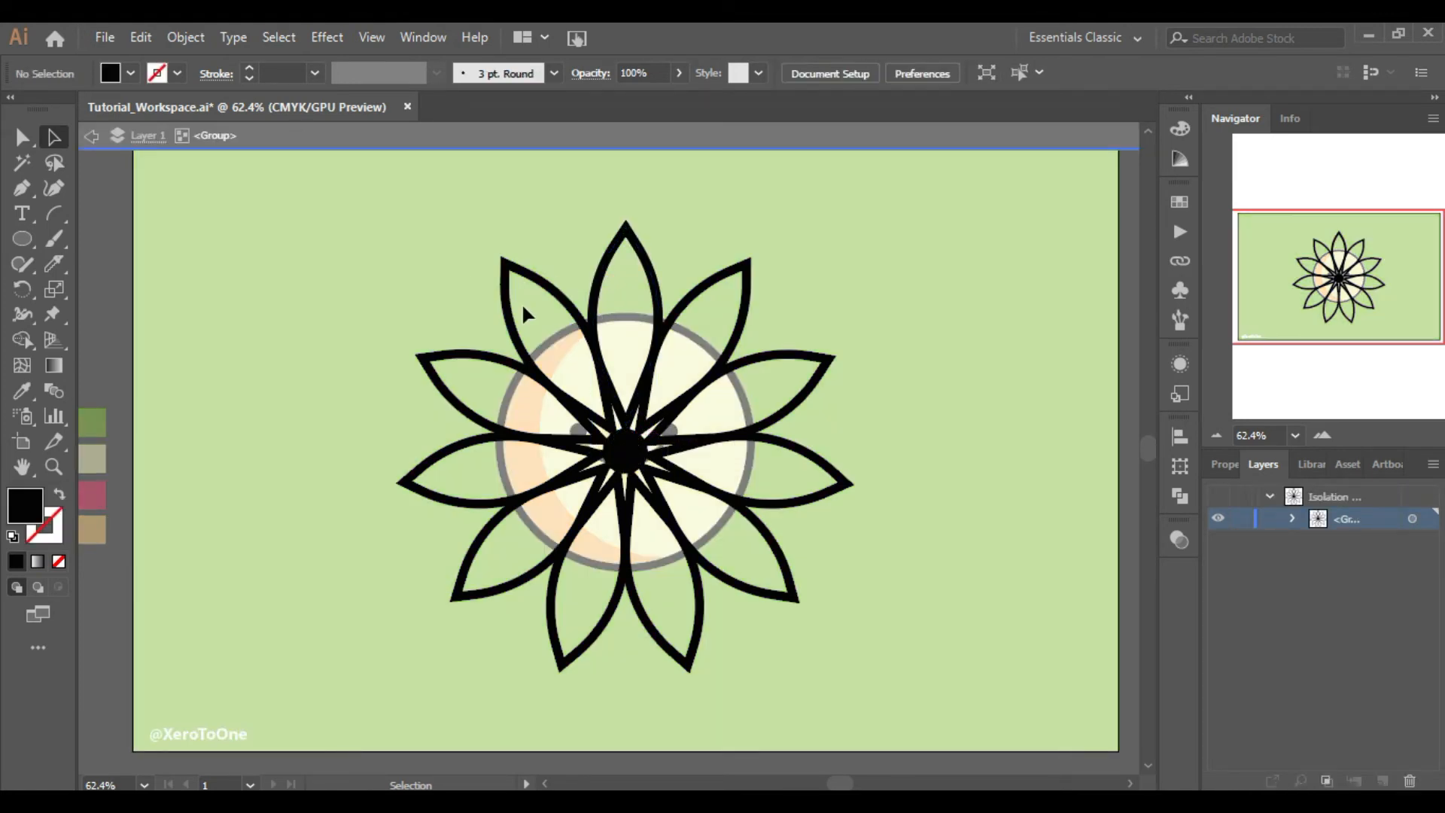
click(658, 348)
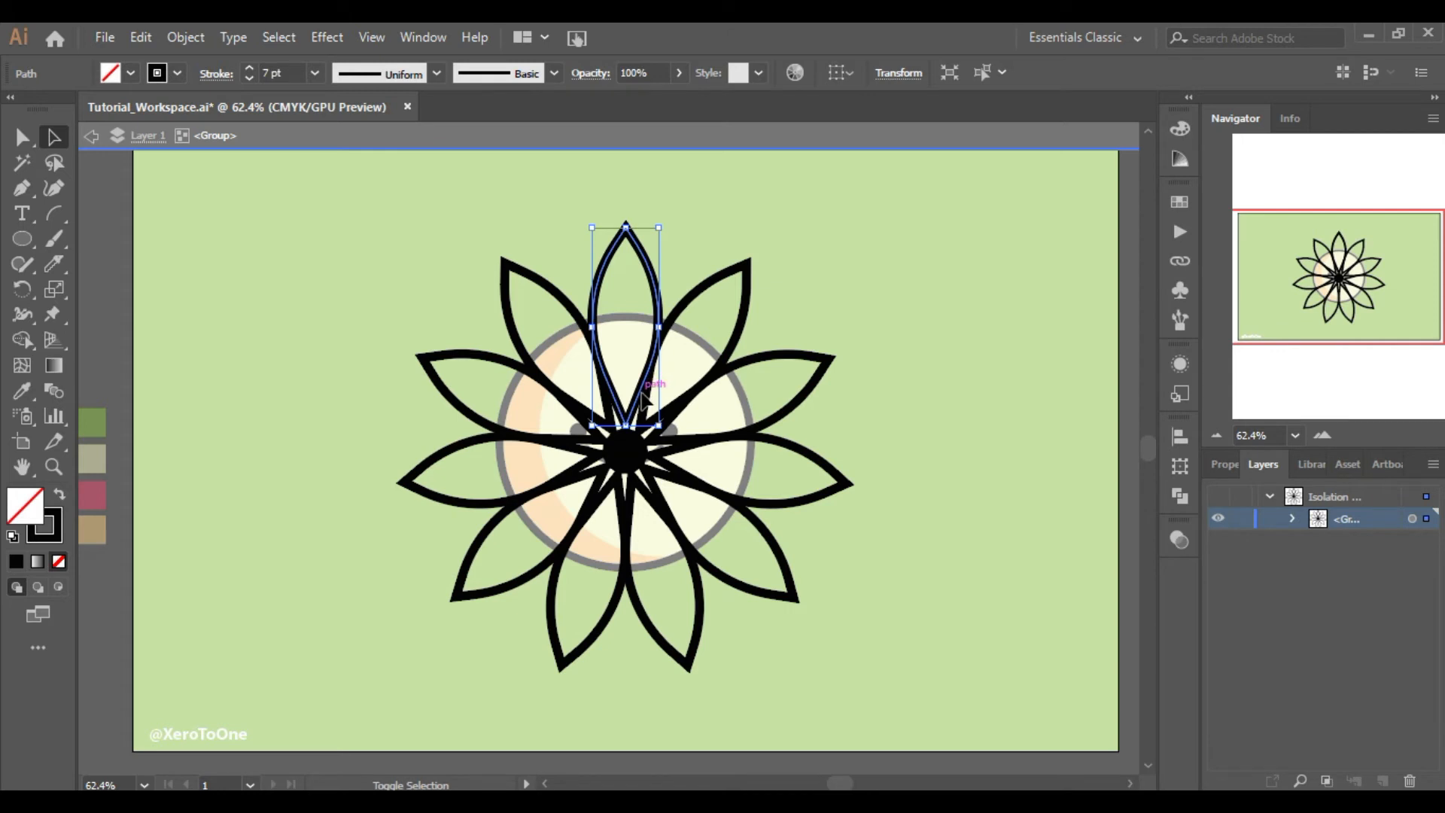
shift+click(645, 364)
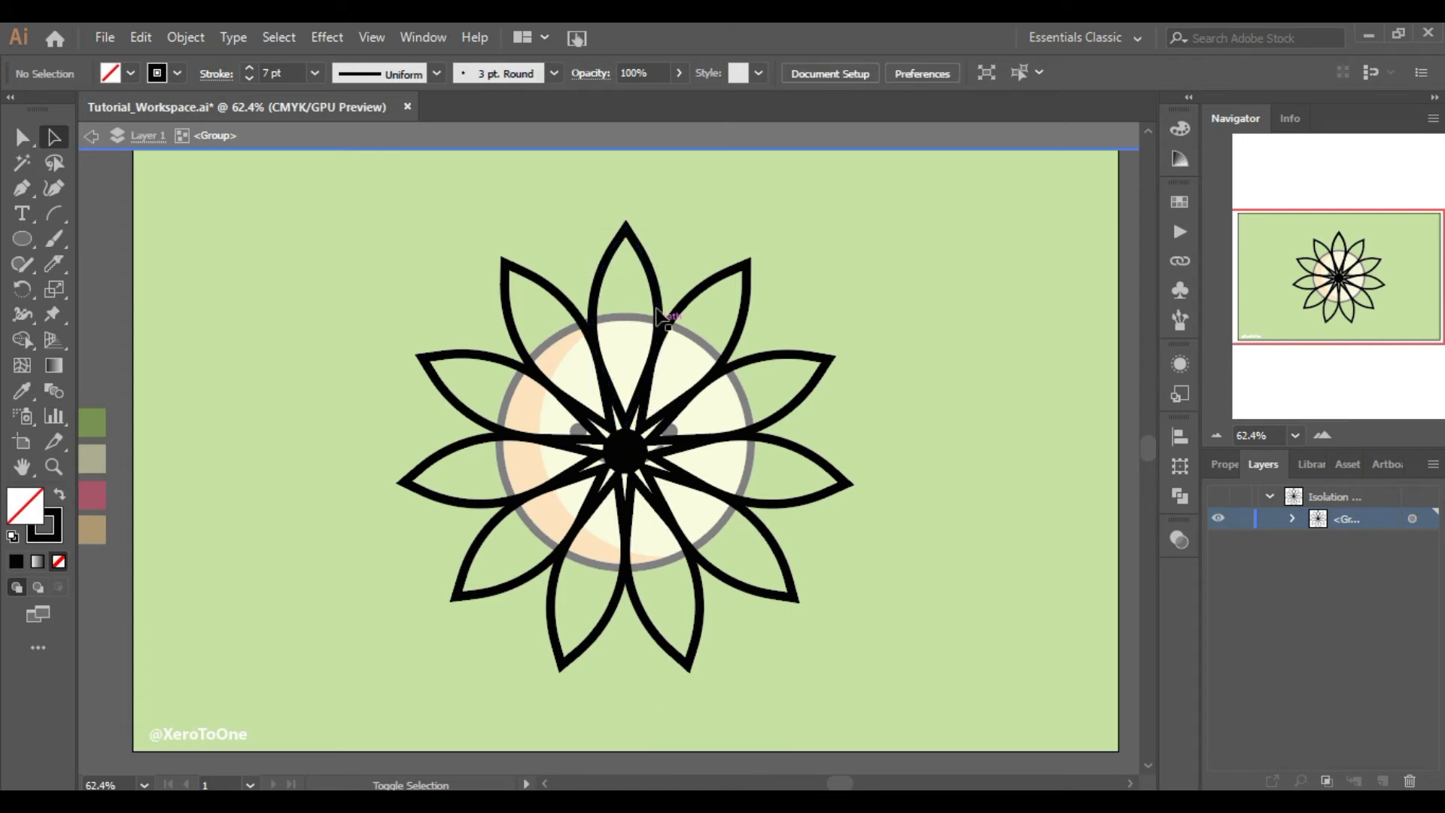
drag(661, 295, 659, 230)
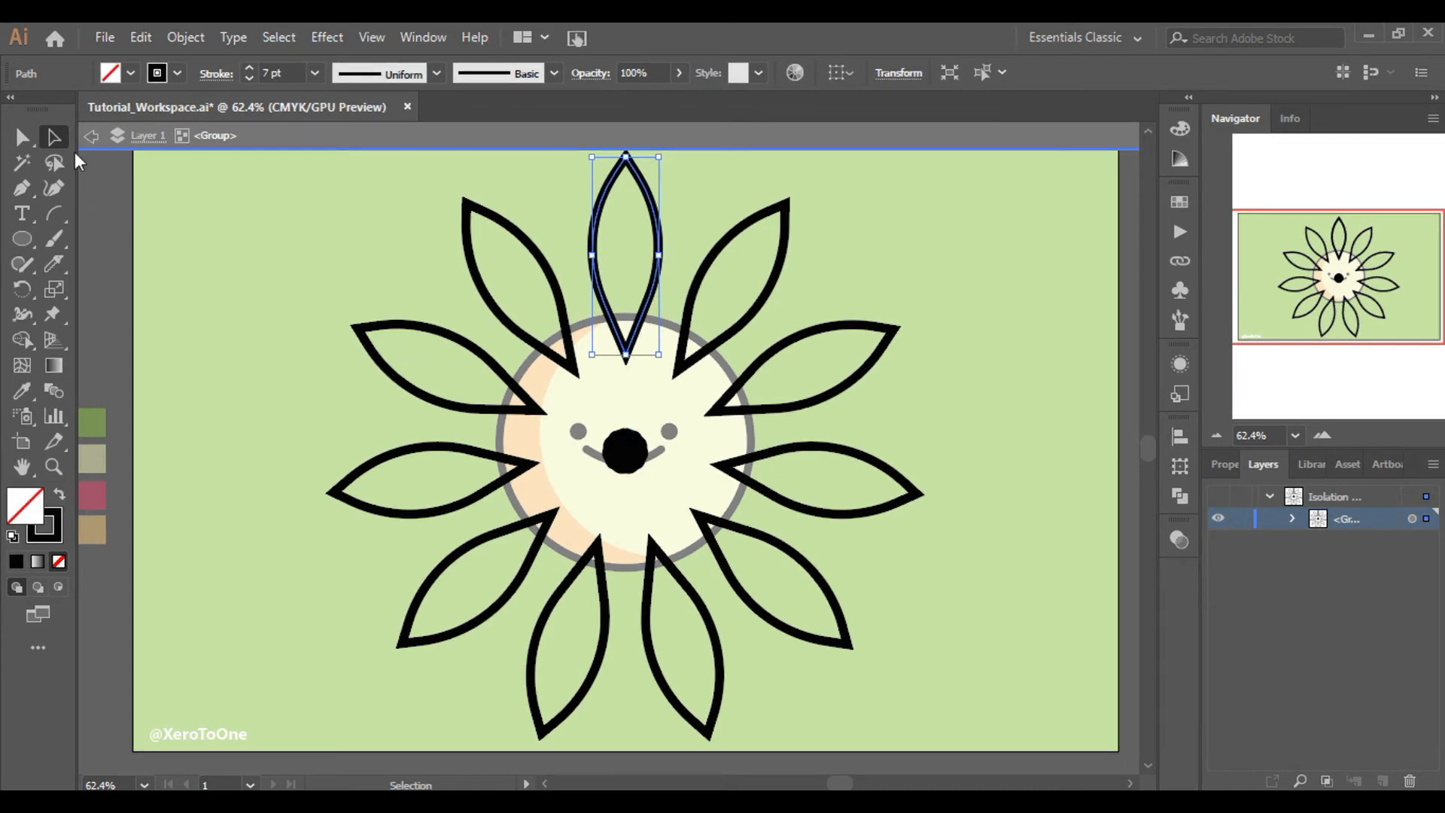
Exit the group, select the rosette and open the Appearance panel
double_click(283, 149)
click(329, 356)
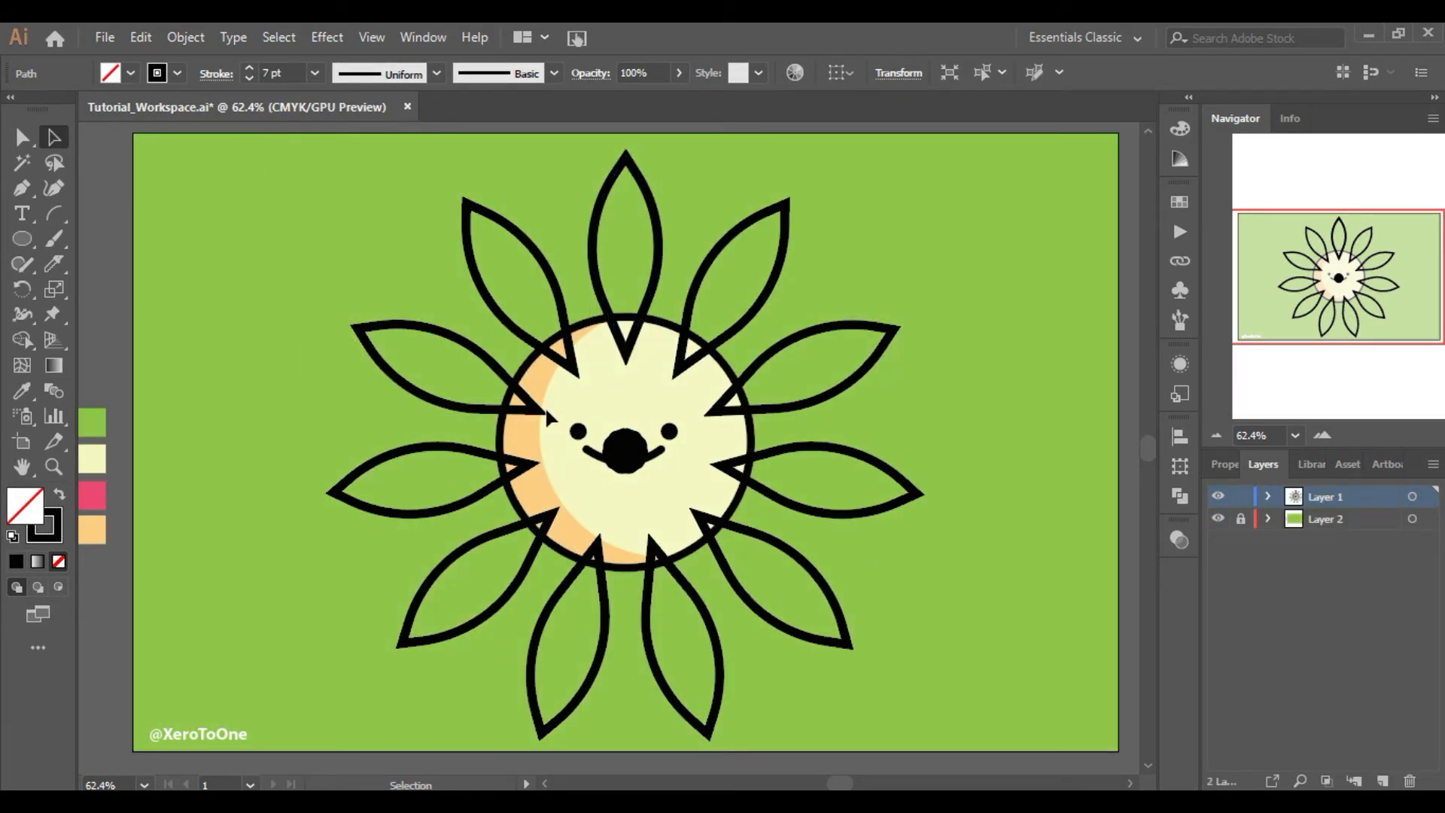
click(760, 307)
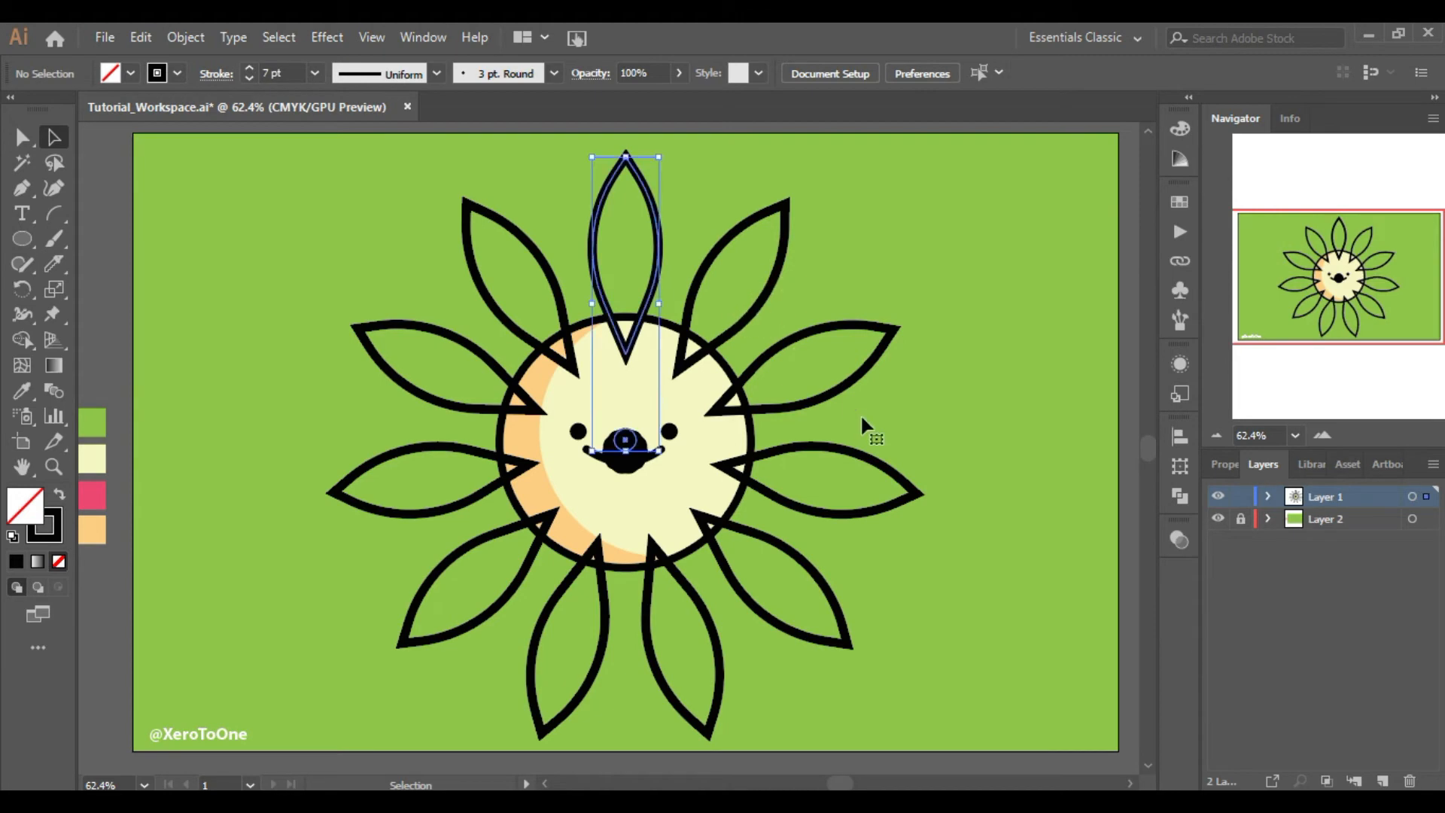
click(425, 38)
click(472, 106)
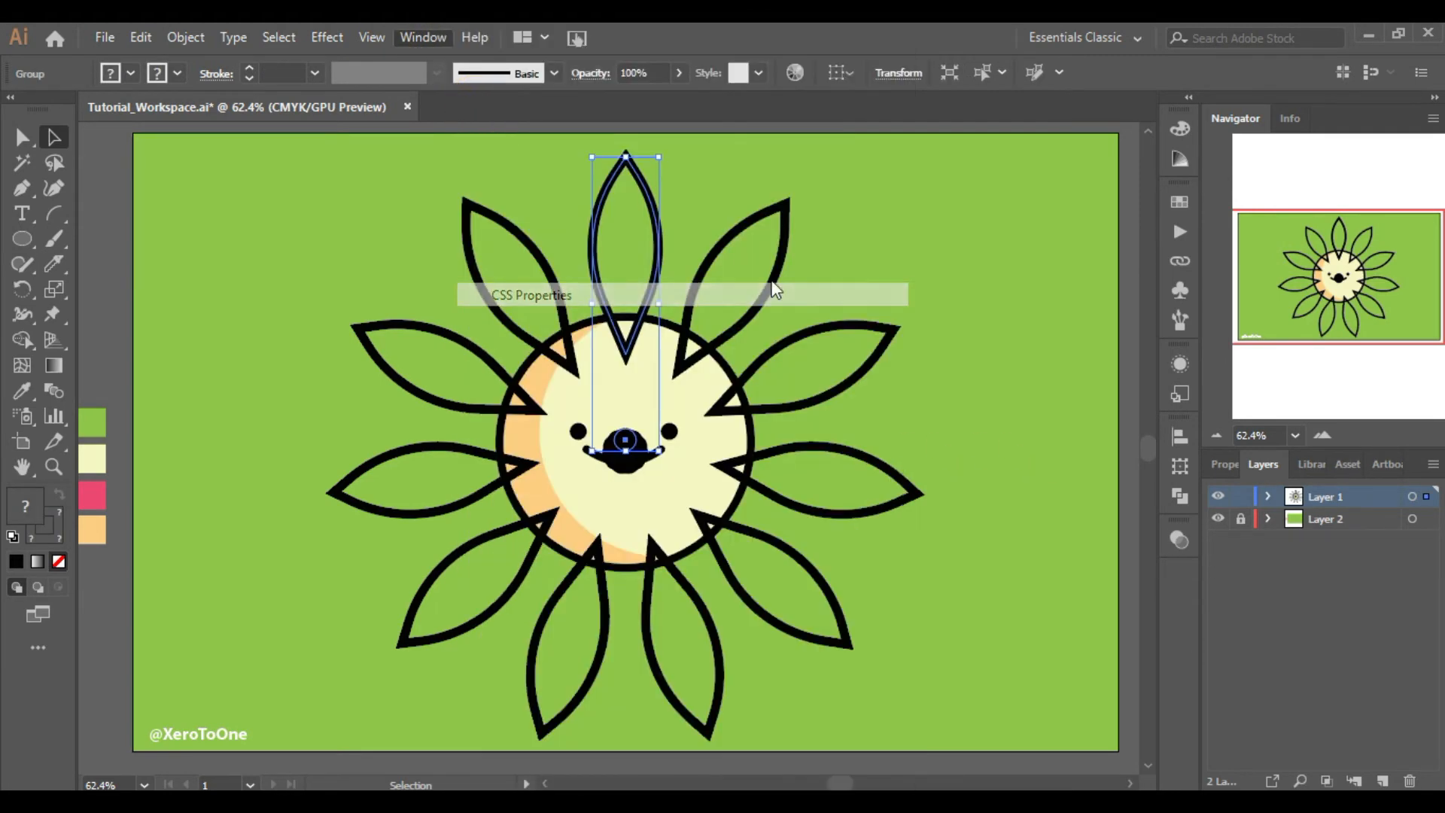
click(998, 447)
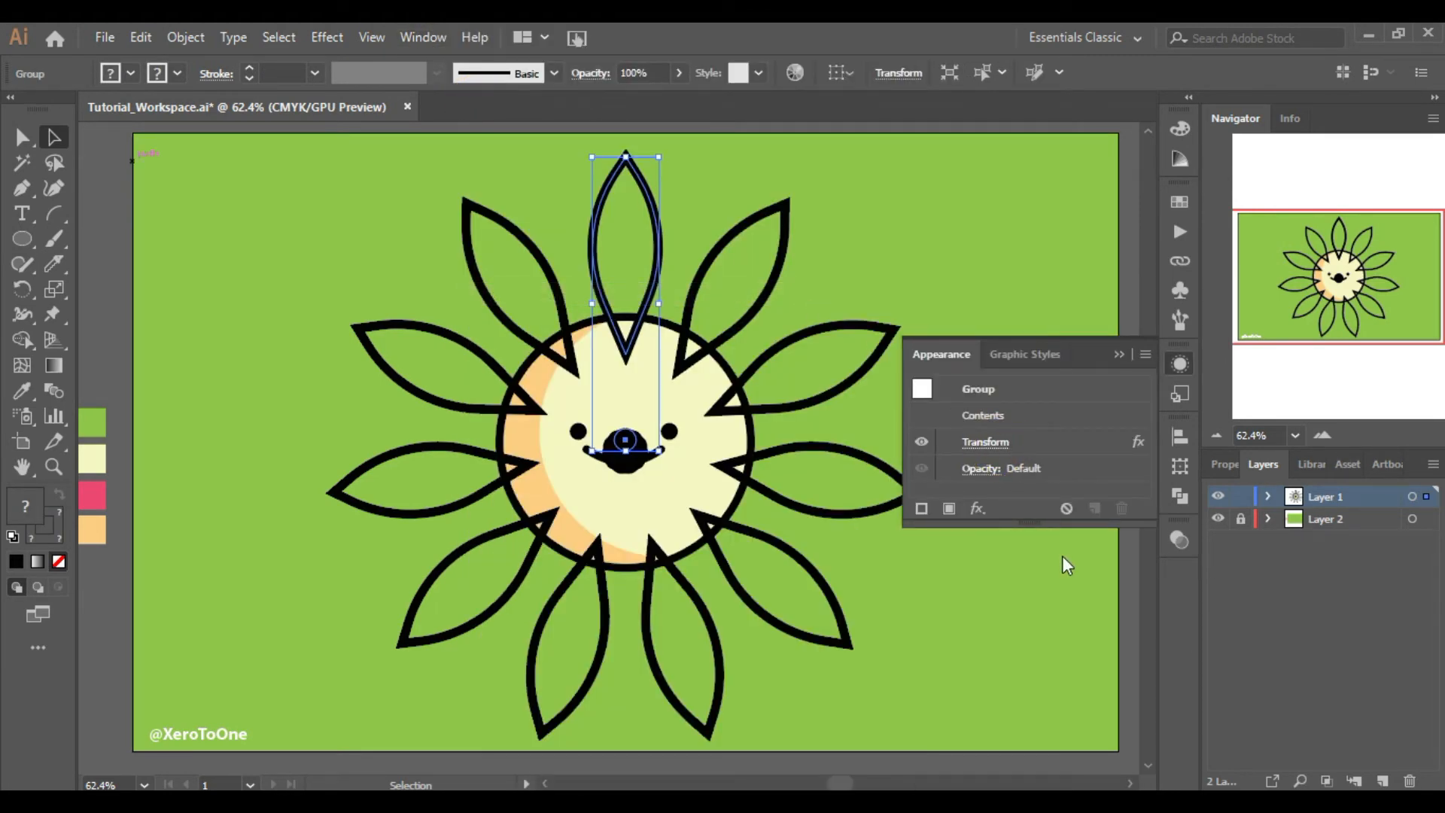
Reopen the Transform effect and set the copies to 18 and the rotation angle to 360/18
click(978, 644)
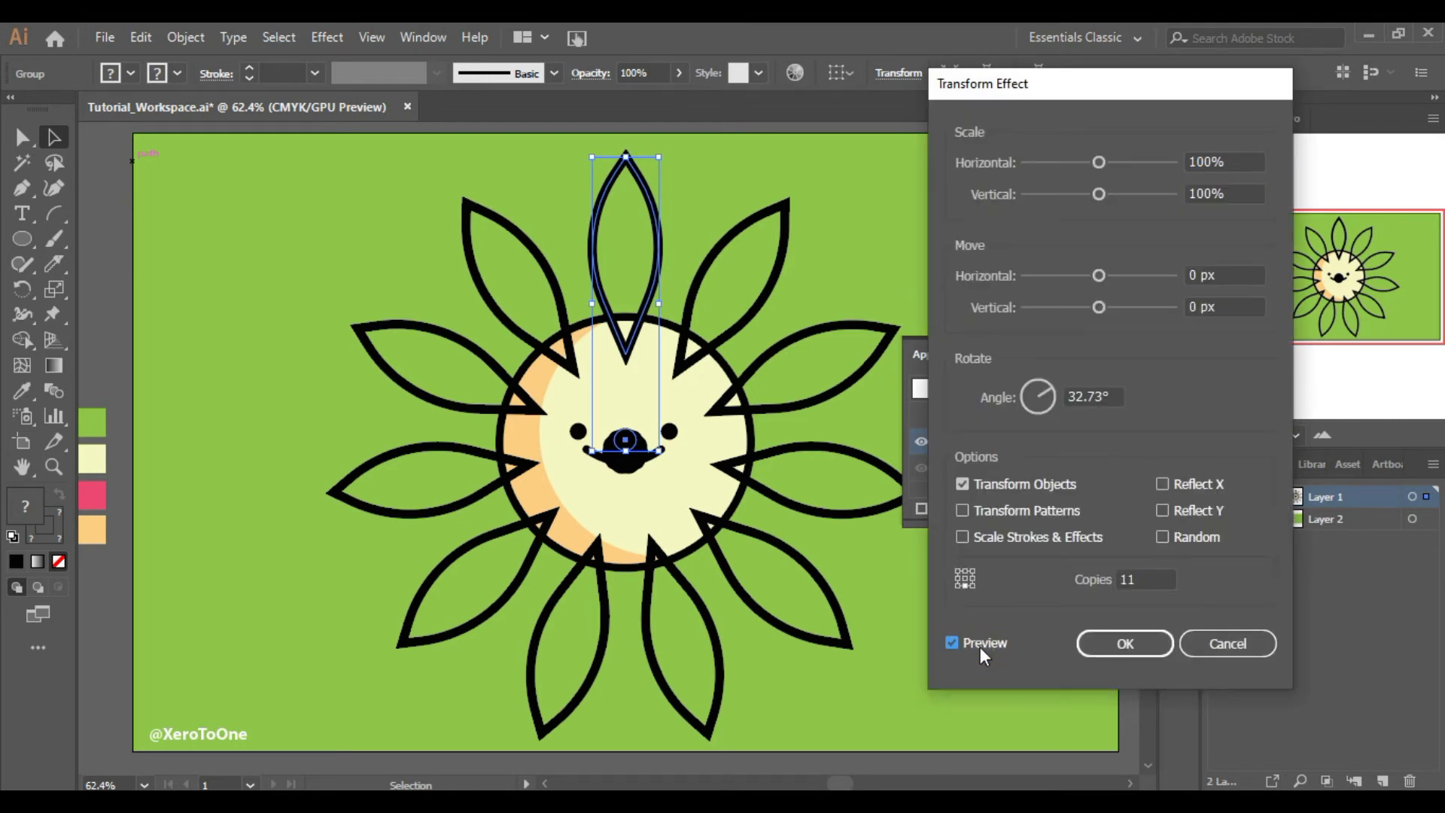
click(1144, 578)
text(18)
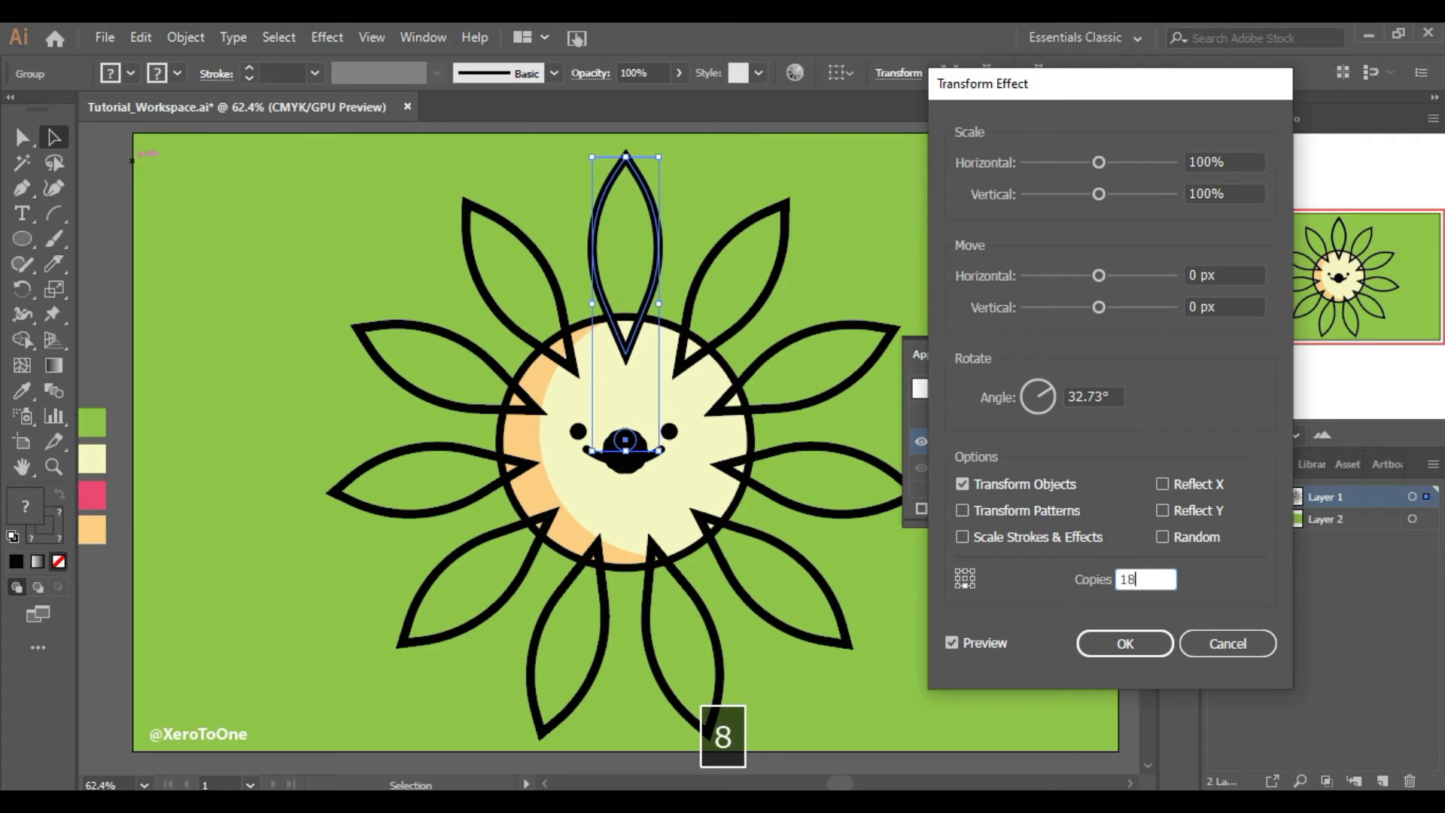
drag(1111, 396, 865, 526)
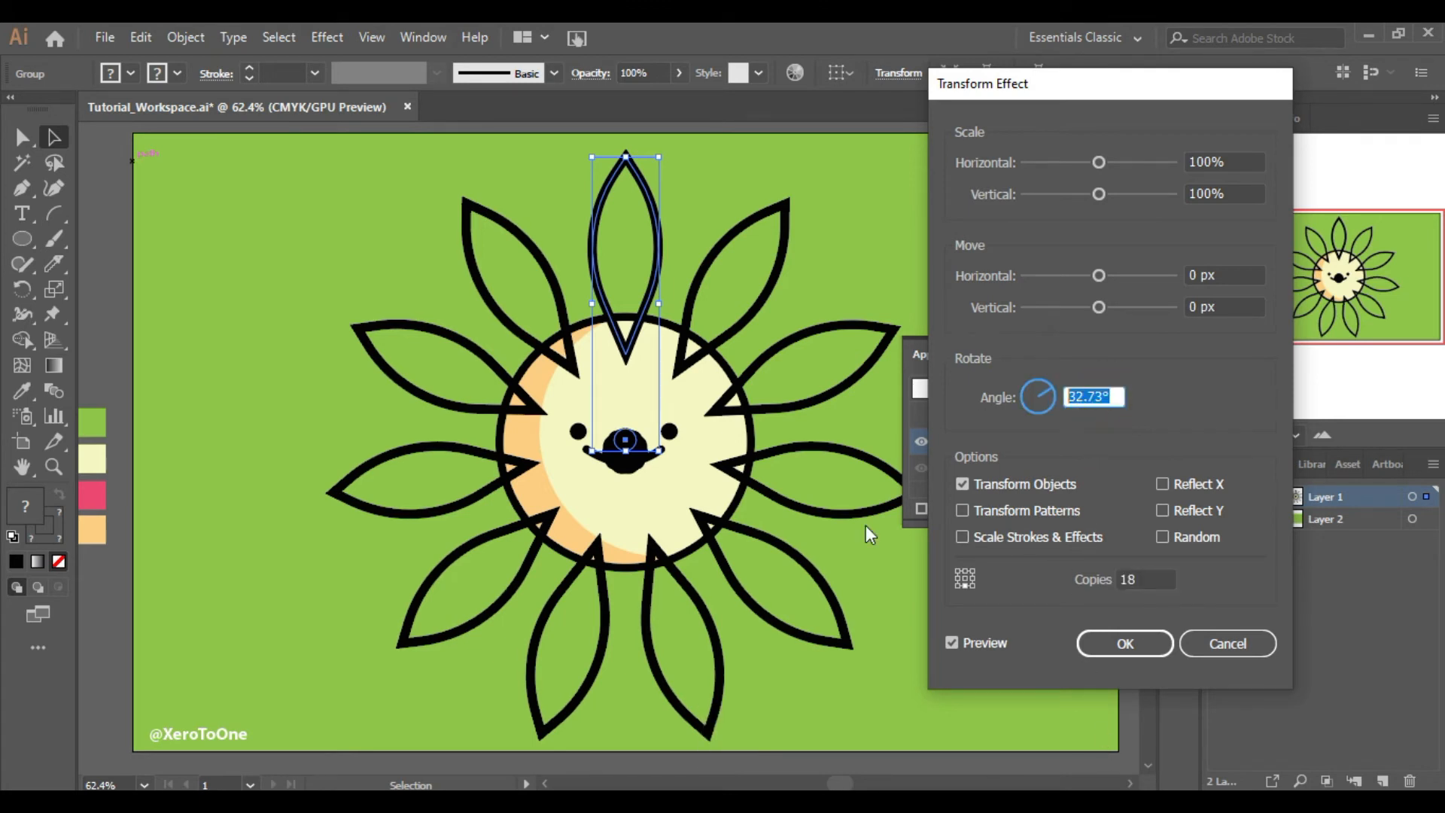
text(360/18)
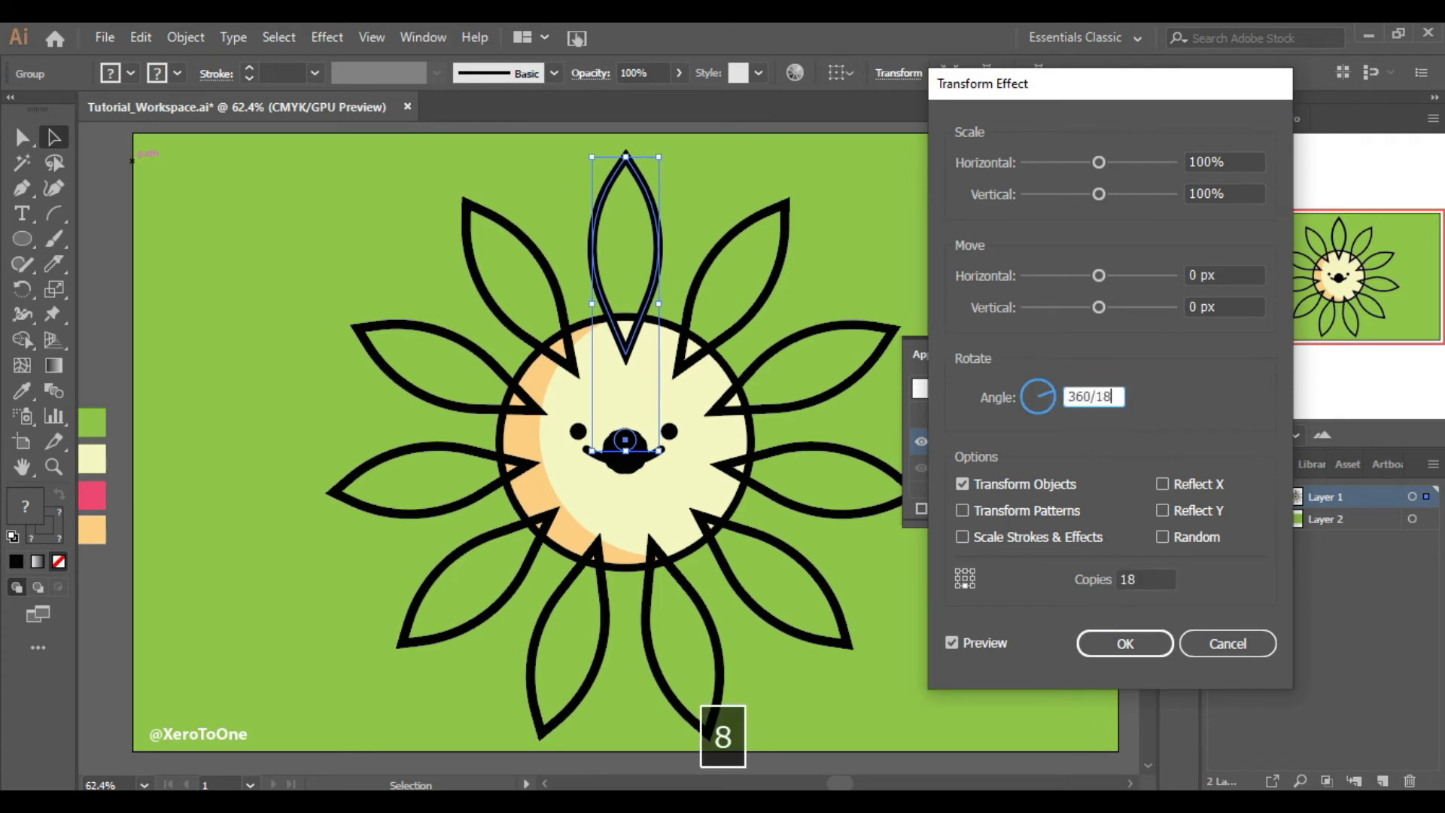
click(1144, 577)
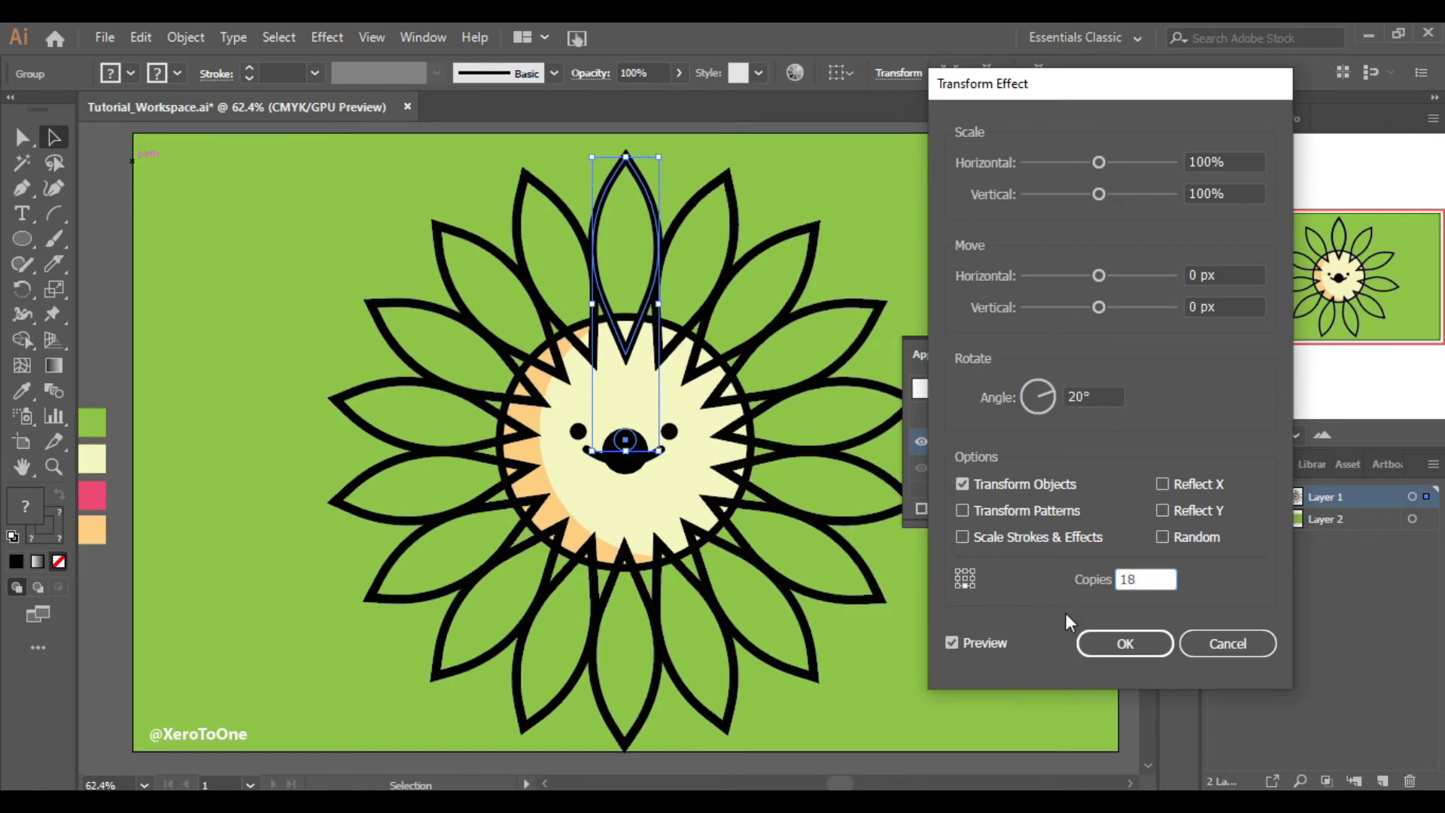
click(1108, 643)
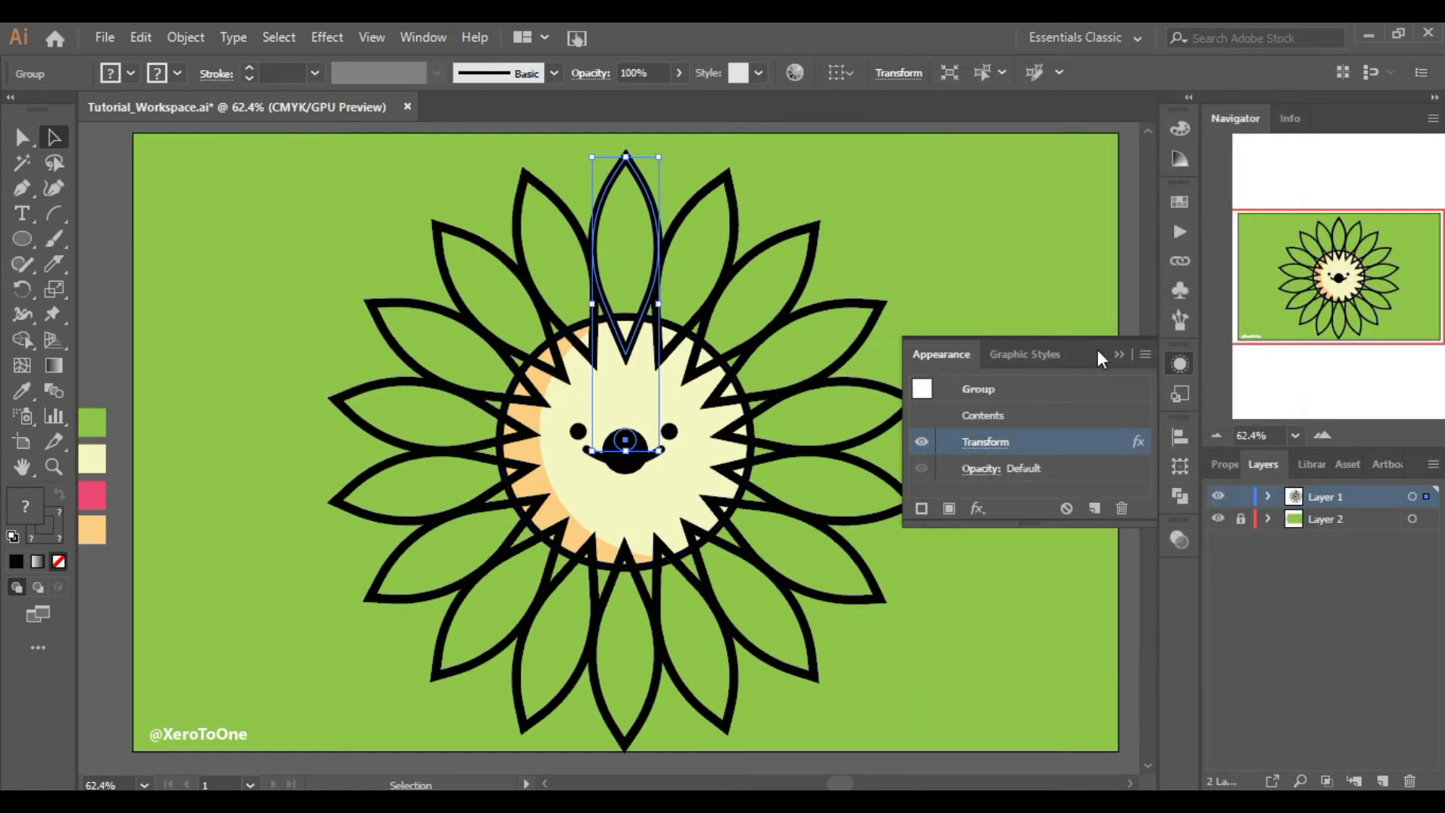
Align the rosette and the sun face on their horizontal and vertical centres
click(1116, 355)
shift+click(697, 343)
drag(918, 454, 826, 451)
click(896, 72)
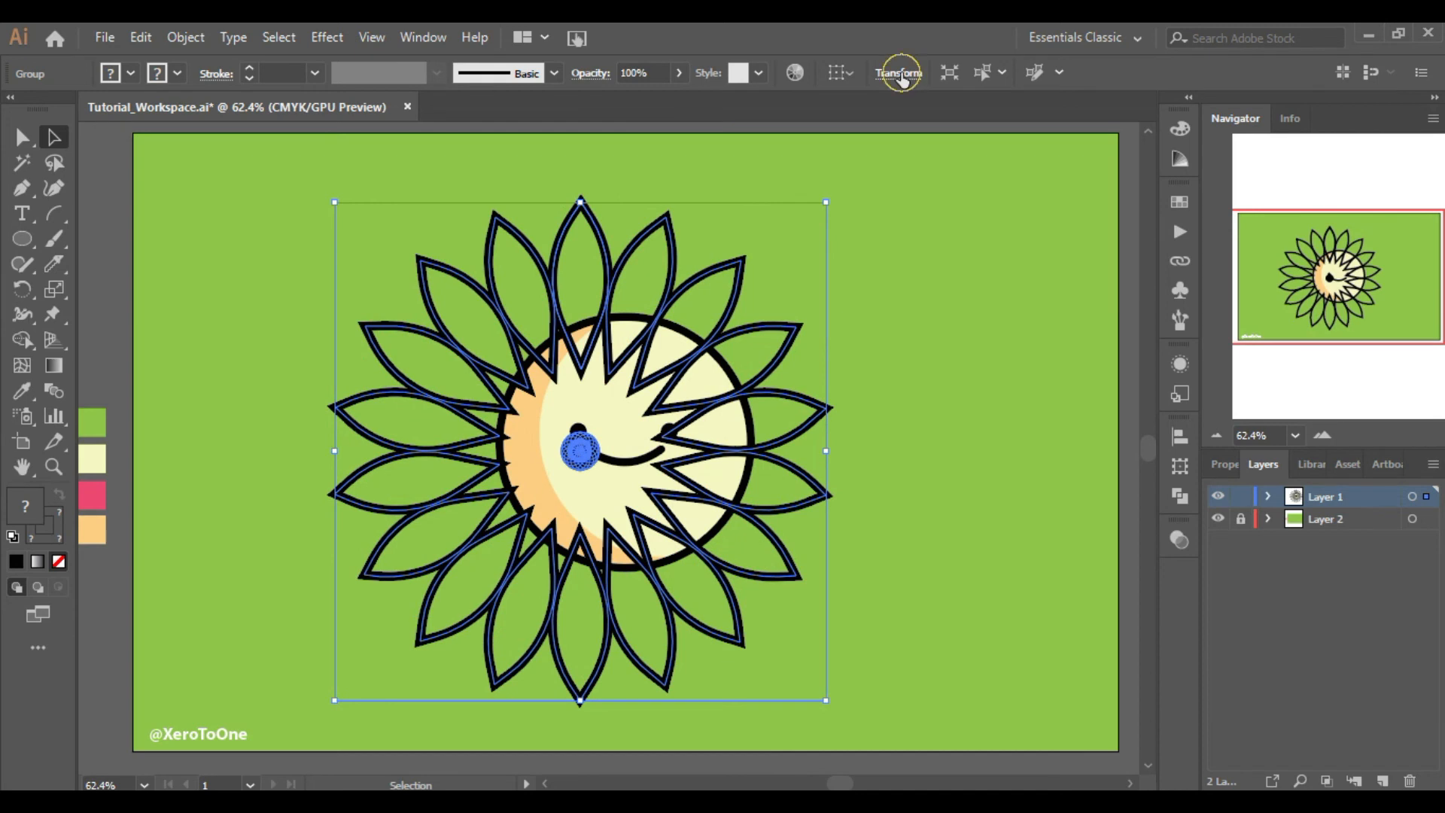
click(876, 75)
click(837, 72)
click(870, 143)
click(907, 72)
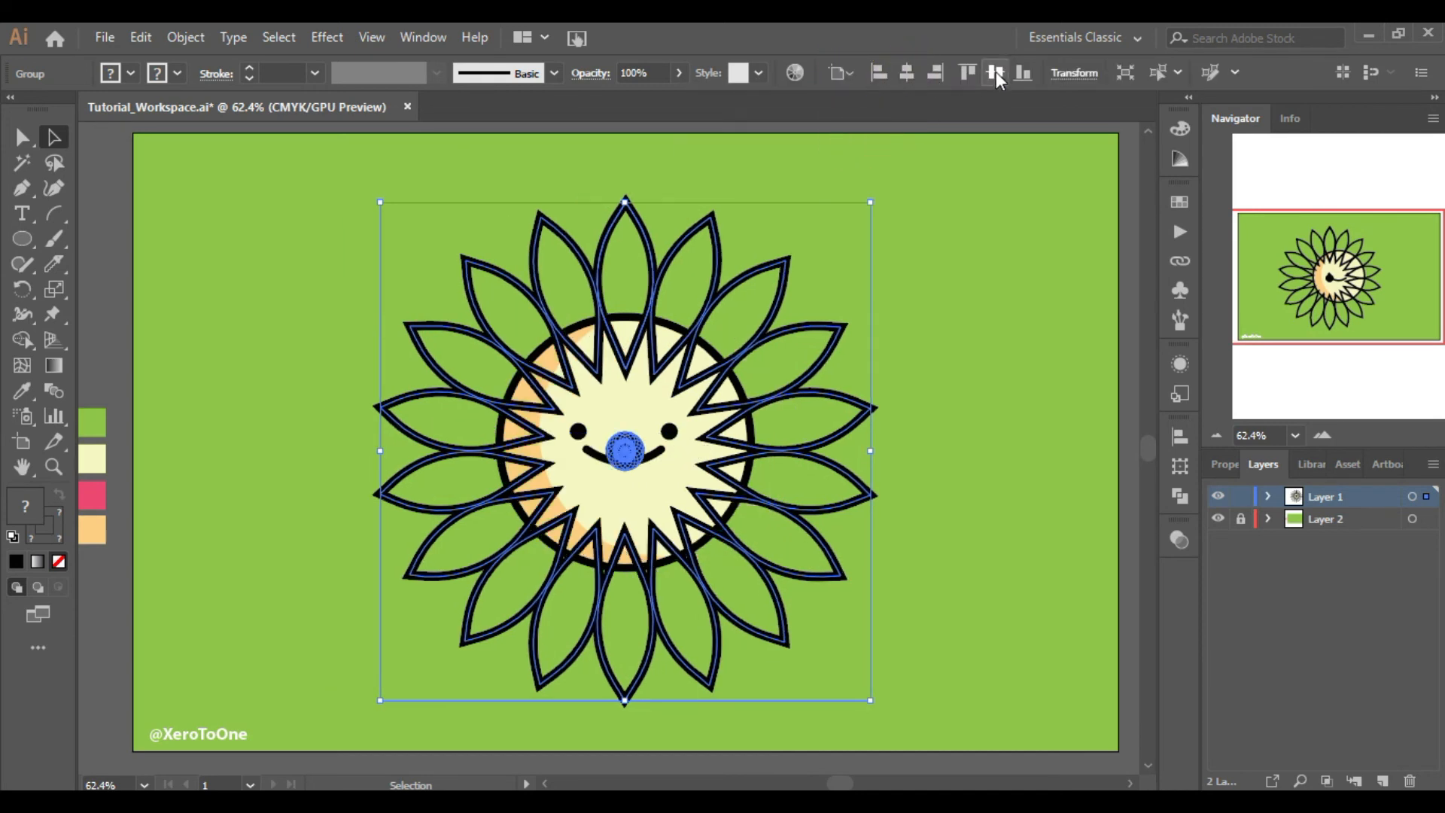
click(995, 72)
Send the rosette behind the sun face
right_click(912, 297)
mouse_move(1008, 526)
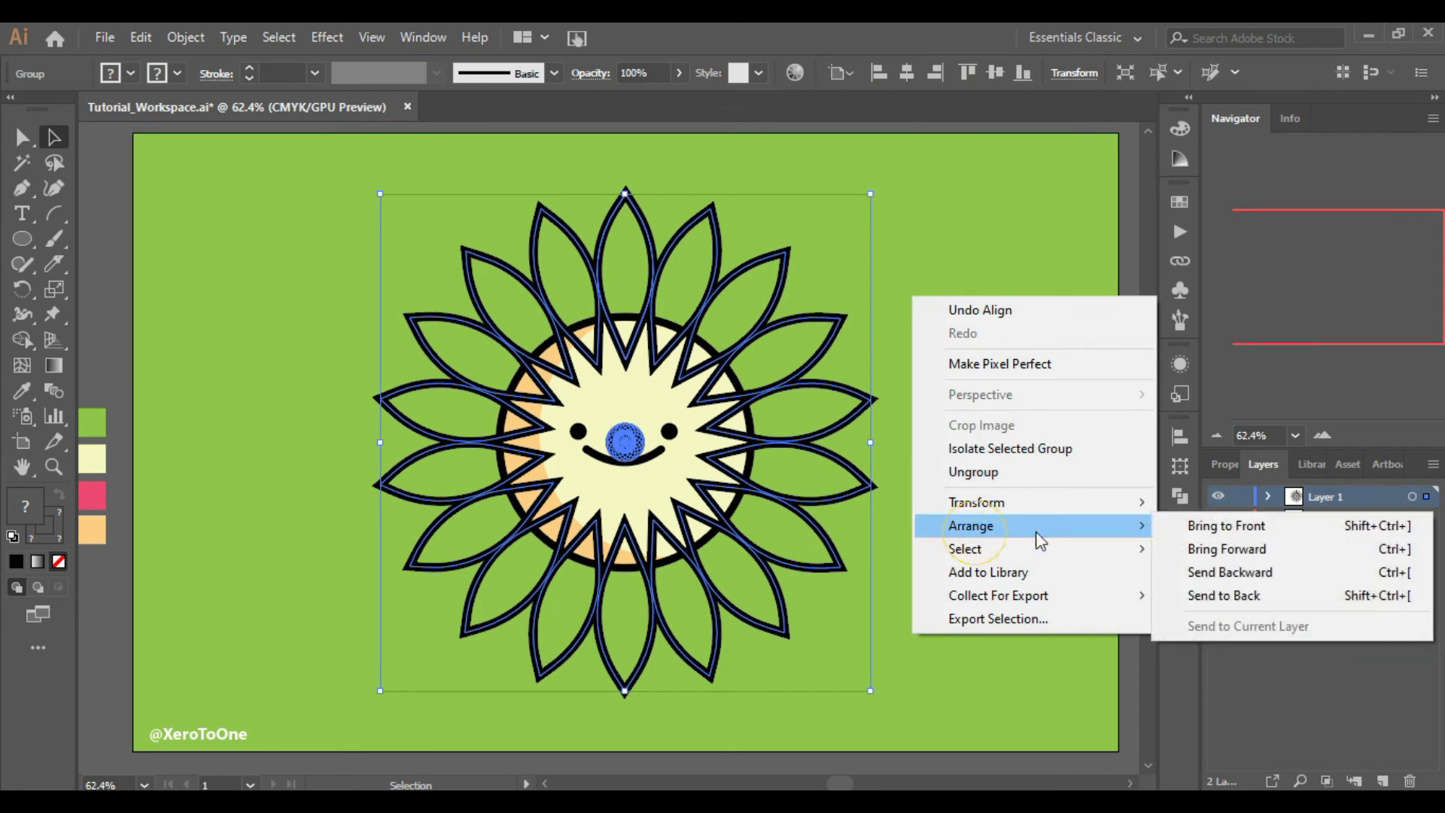
click(1199, 595)
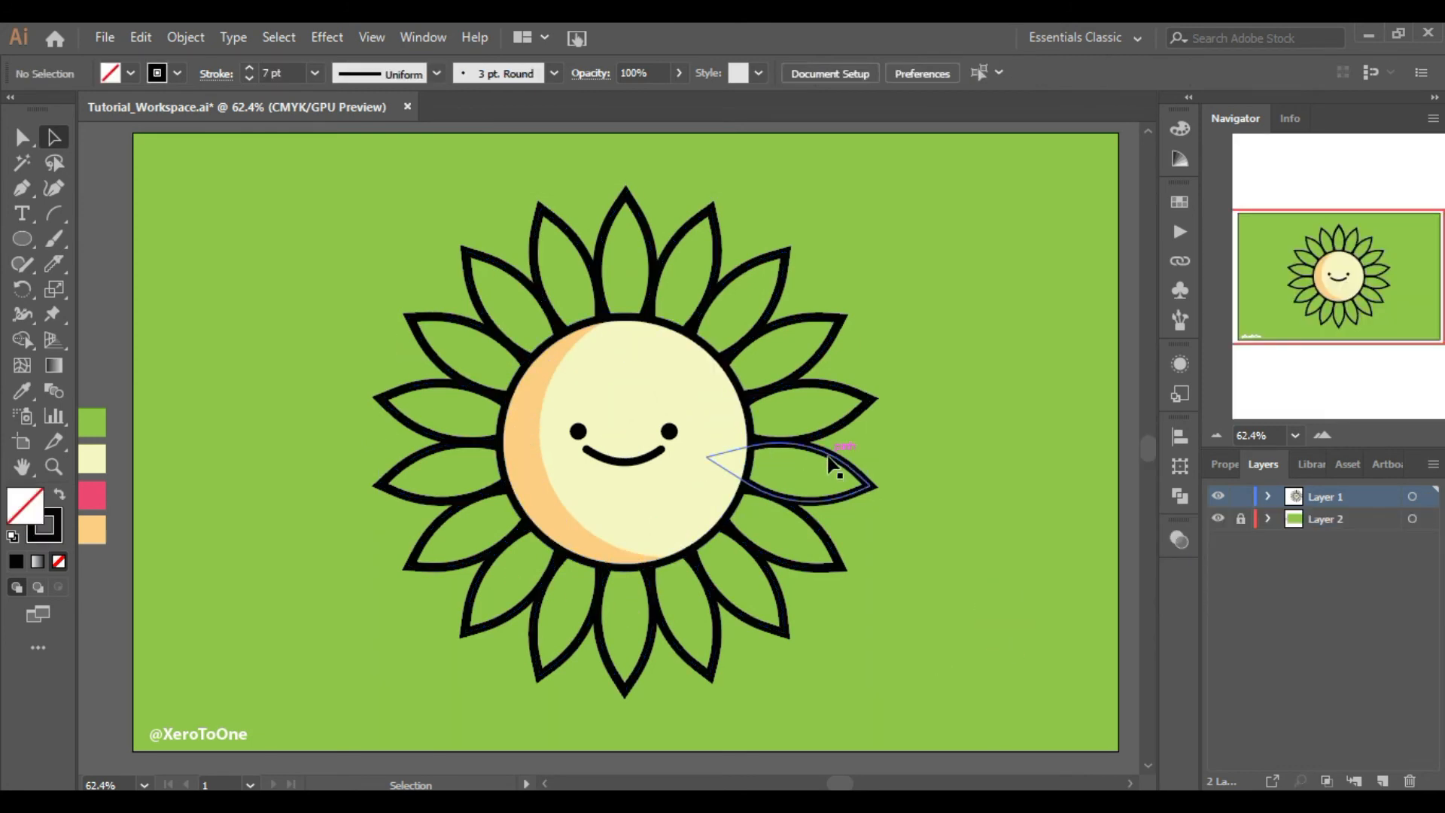
Duplicate the rosette to the side and fill the copy with the pink swatch colour using the Eyedropper
drag(834, 467, 703, 465)
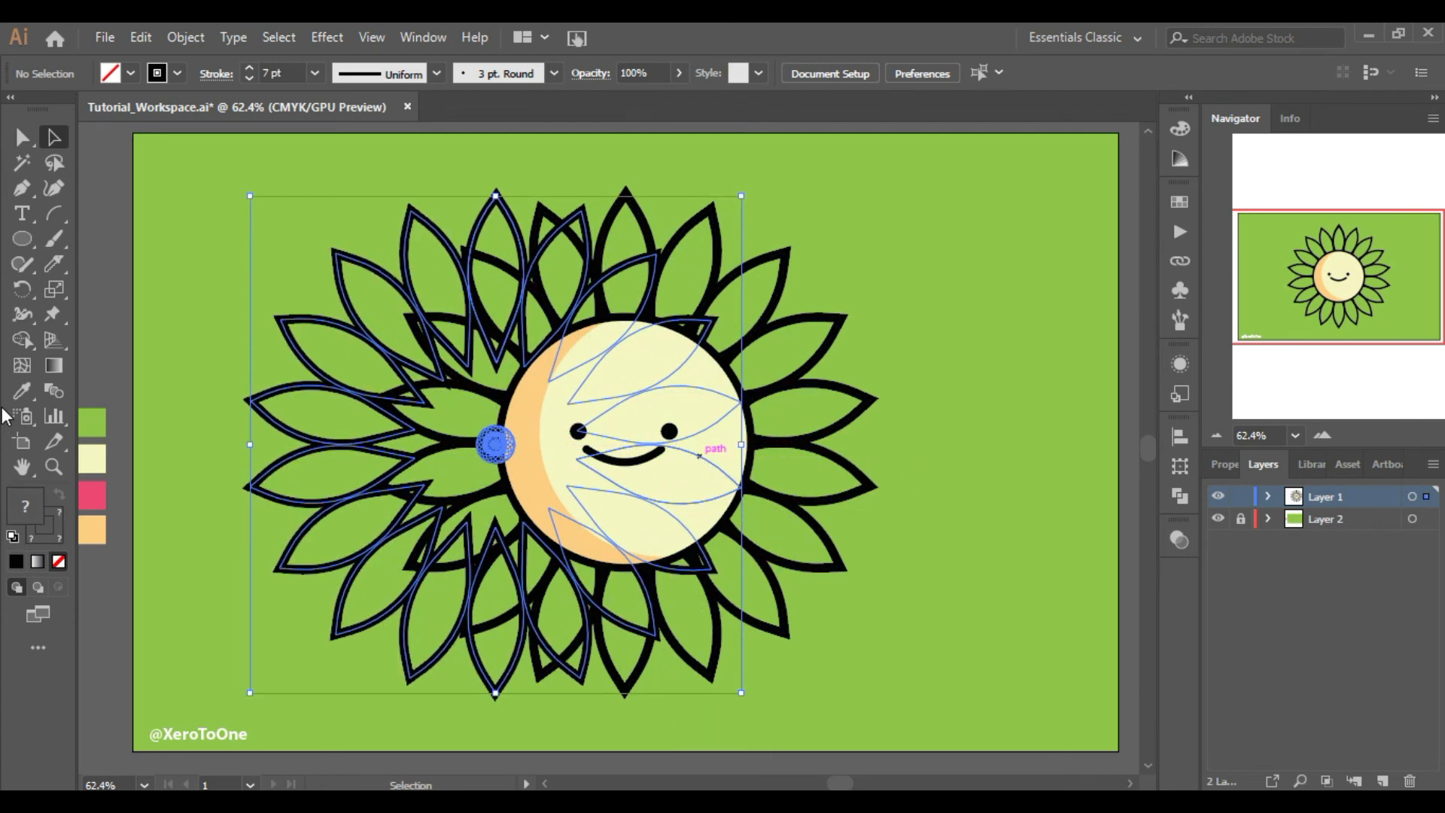
click(22, 390)
click(92, 495)
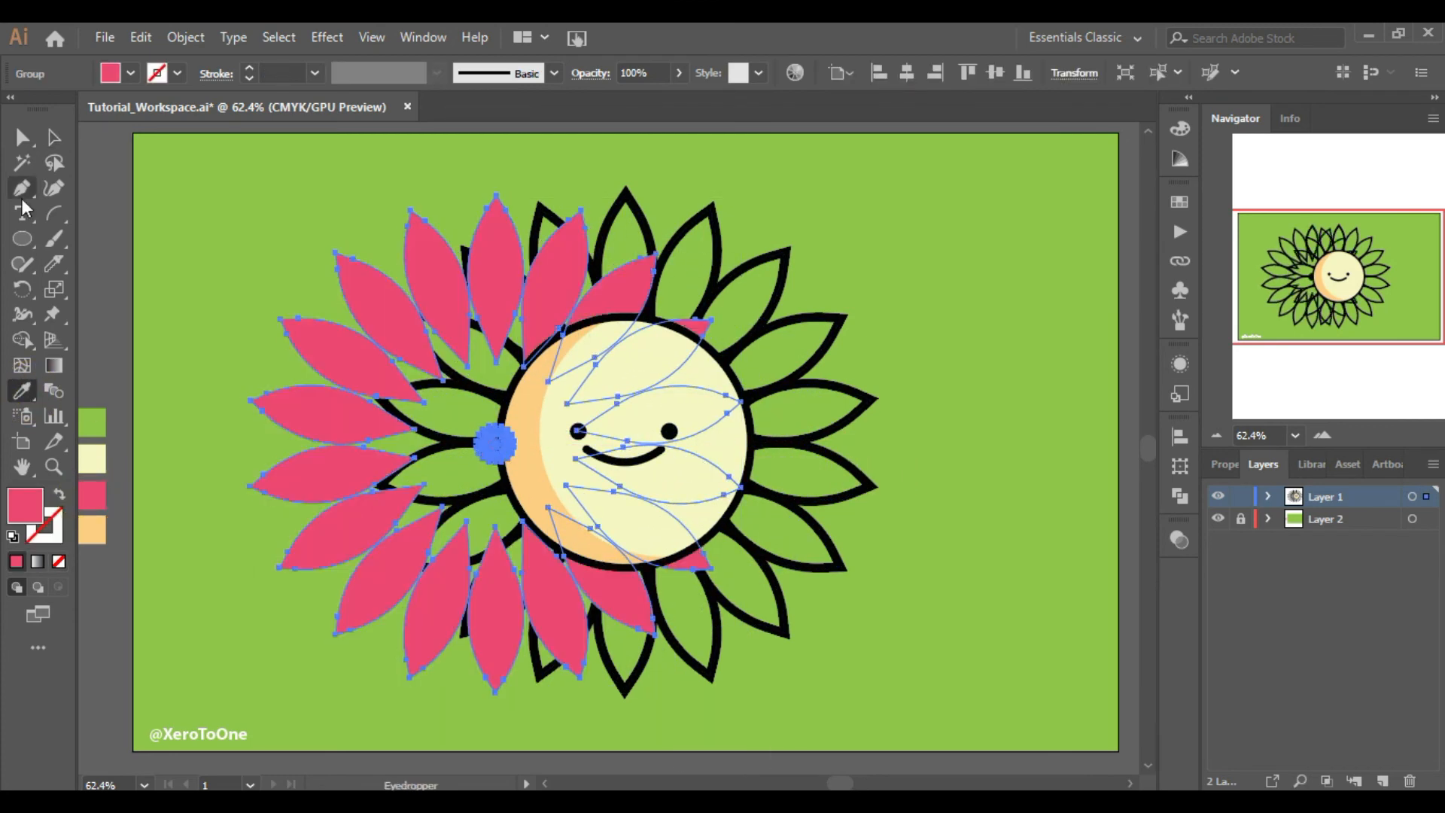
Send the pink copy to the back and centre it horizontally beneath the outlined rosette
click(49, 143)
right_click(197, 257)
mouse_move(303, 482)
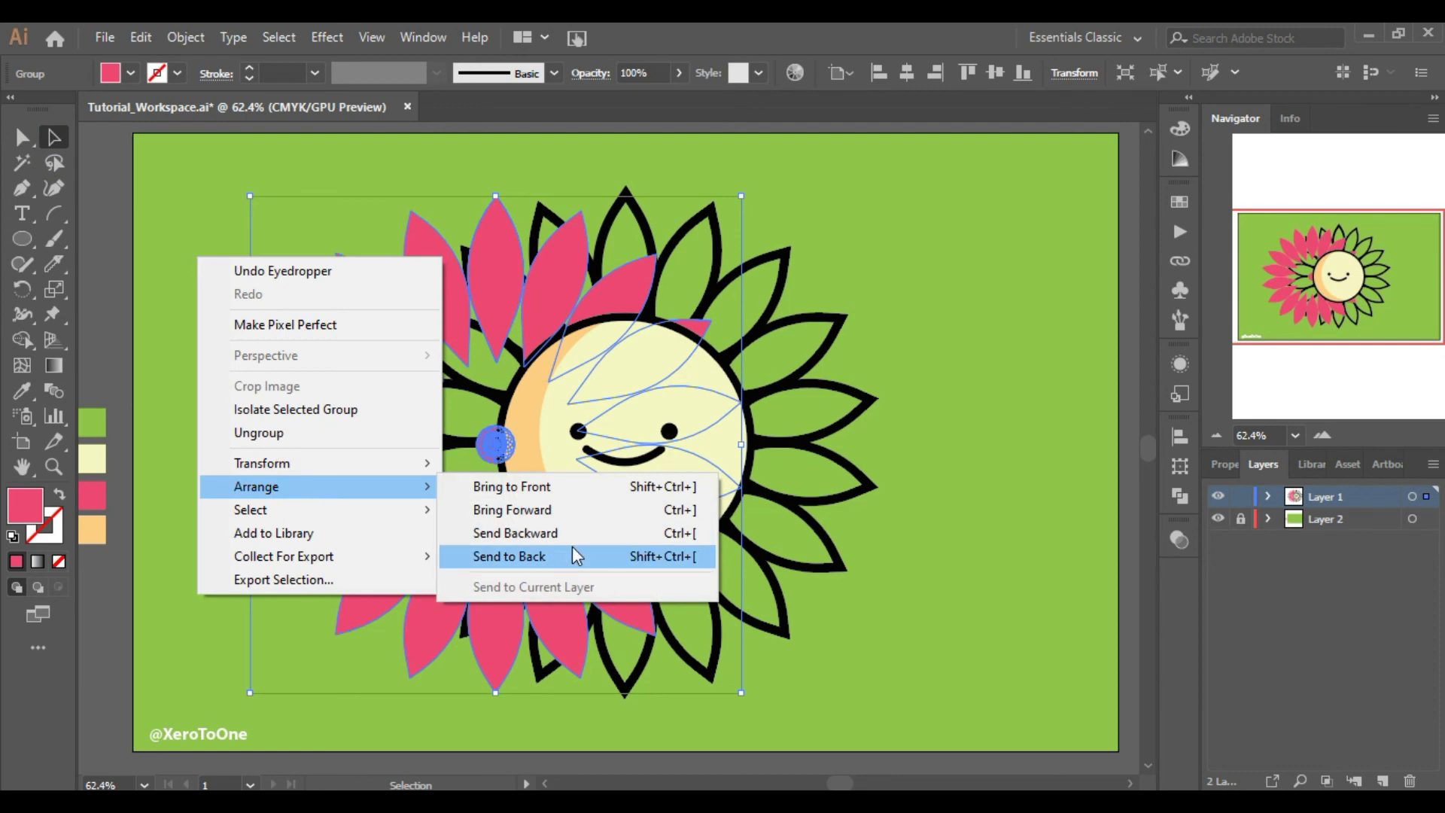
click(572, 555)
click(906, 72)
click(1011, 450)
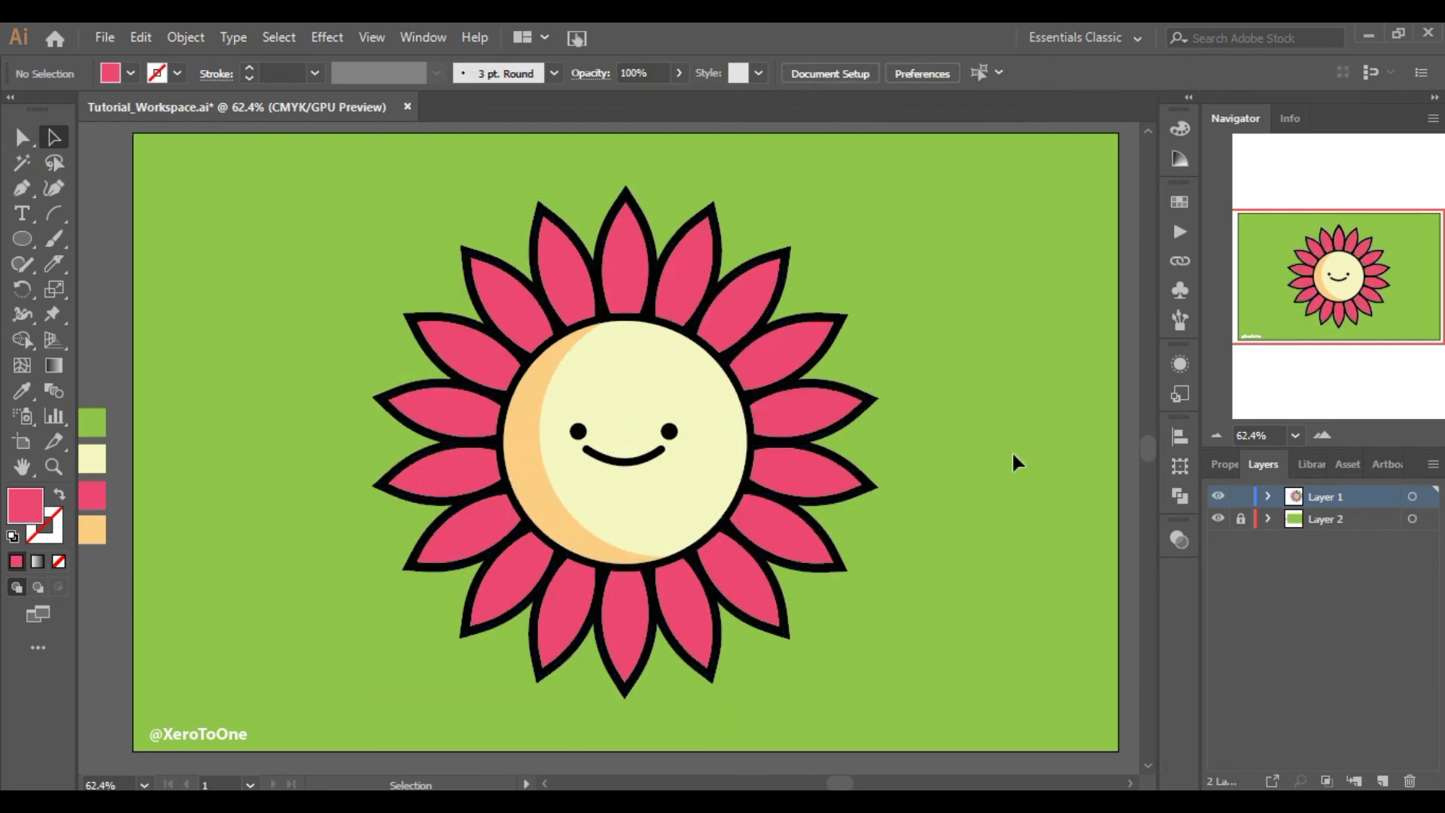